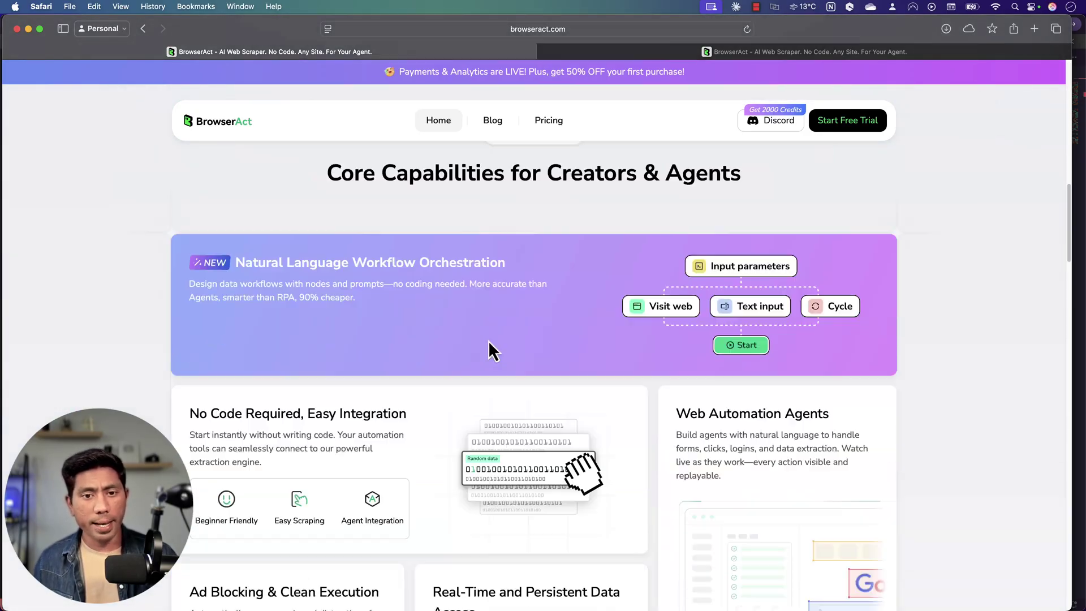
Examine the Core Capabilities section of the BrowserAct home page, from workflow orchestration to automated verification bypass.
scroll(487, 340, "up", 3)
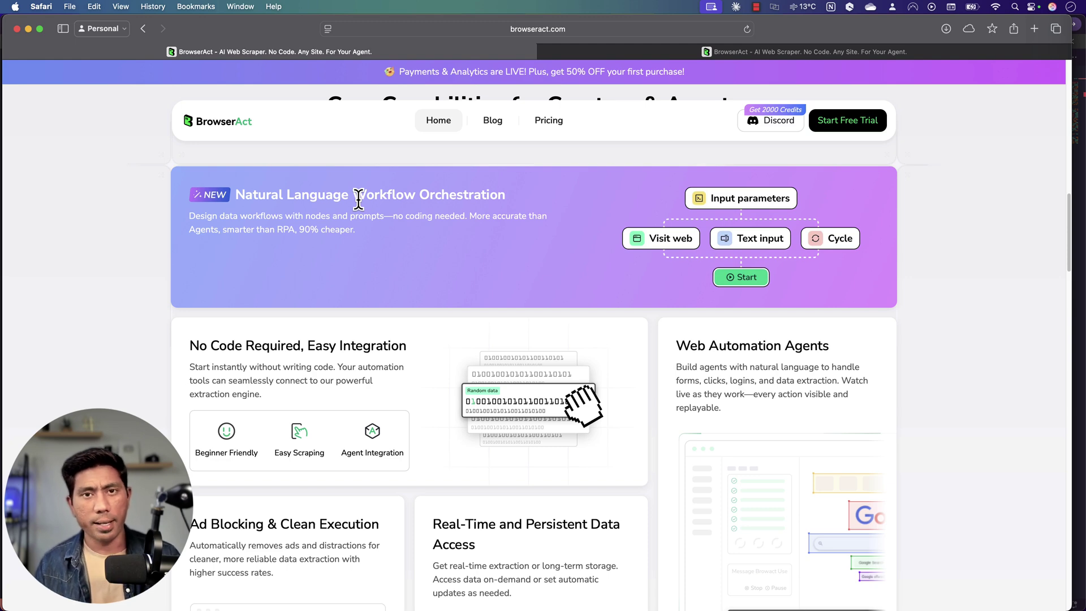
left_click_drag(294, 198, 594, 252)
scroll(533, 313, "down", 3)
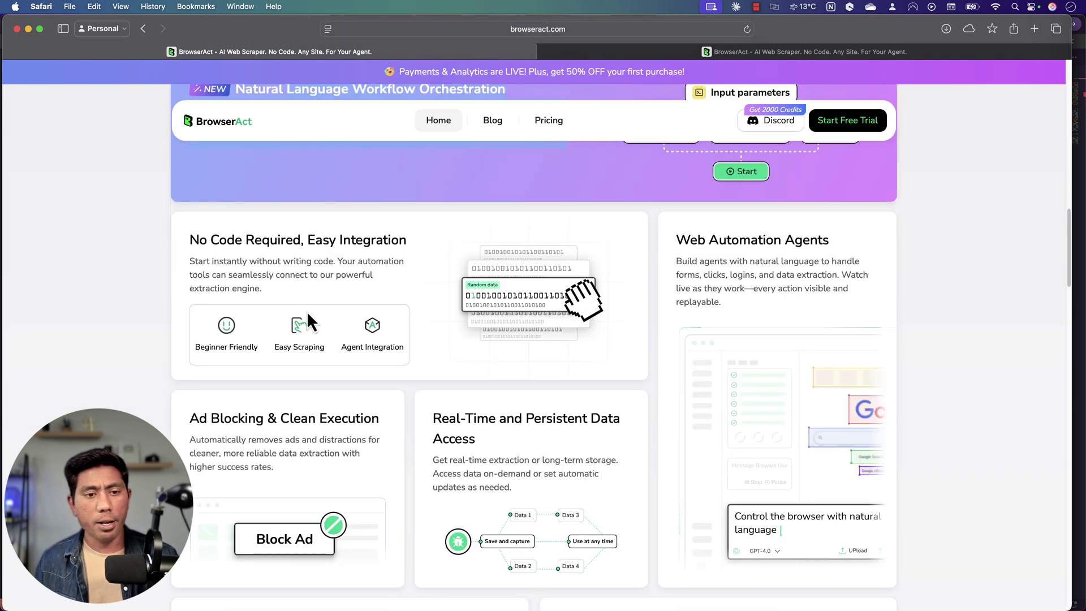
left_click_drag(190, 240, 459, 245)
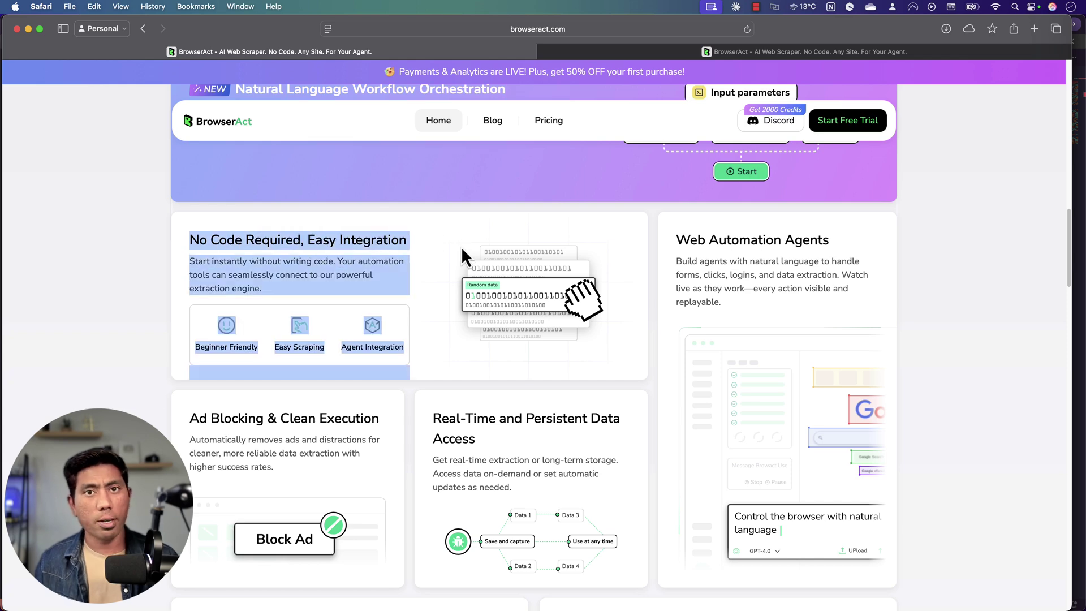
scroll(465, 265, "down", 4)
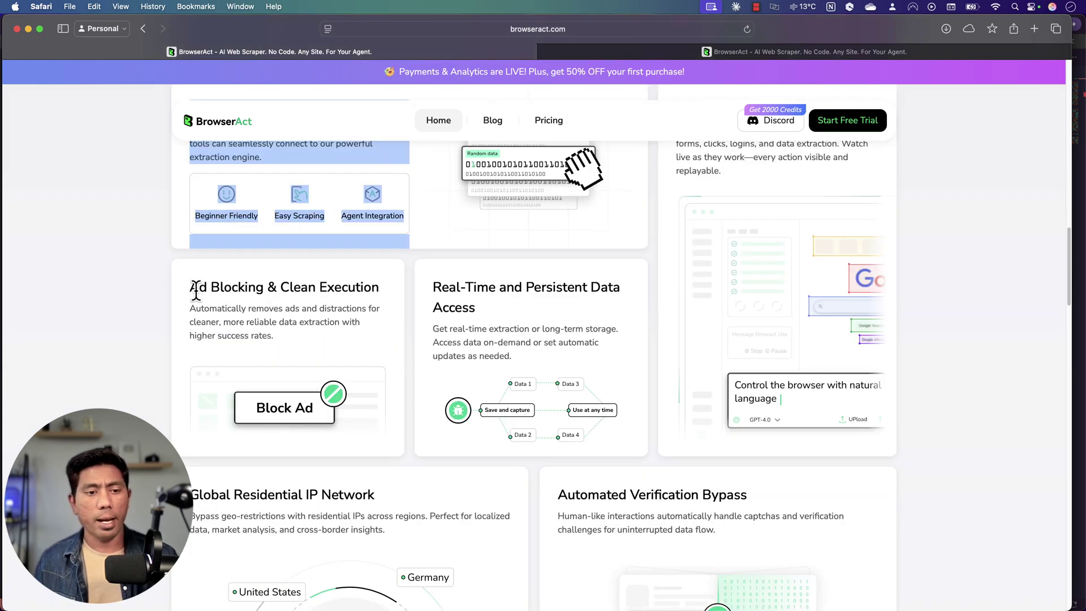
left_click_drag(186, 287, 388, 287)
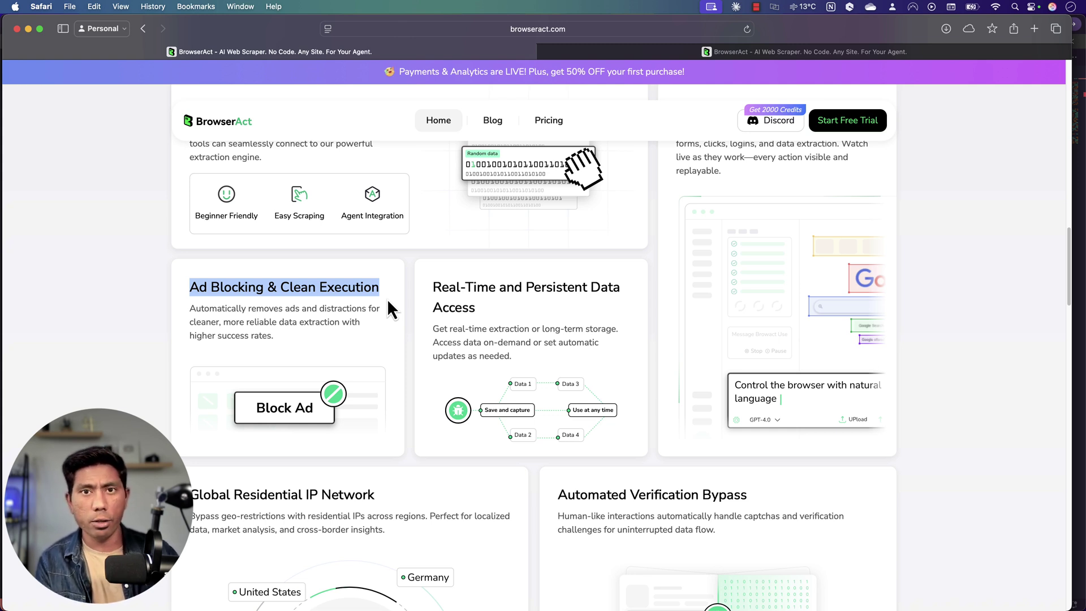
left_click_drag(432, 286, 567, 307)
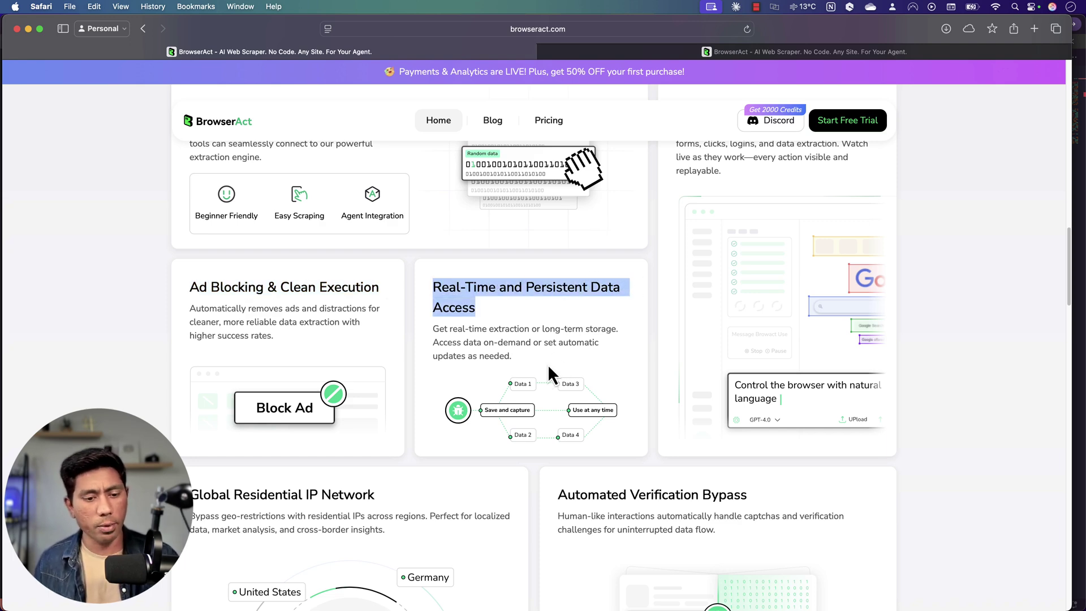
scroll(548, 340, "down", 4)
left_click(227, 392)
left_click_drag(228, 392, 390, 392)
scroll(555, 406, "down", 1)
left_click(564, 373)
left_click_drag(564, 374, 759, 371)
scroll(672, 464, "down", 1)
scroll(662, 459, "down", 10)
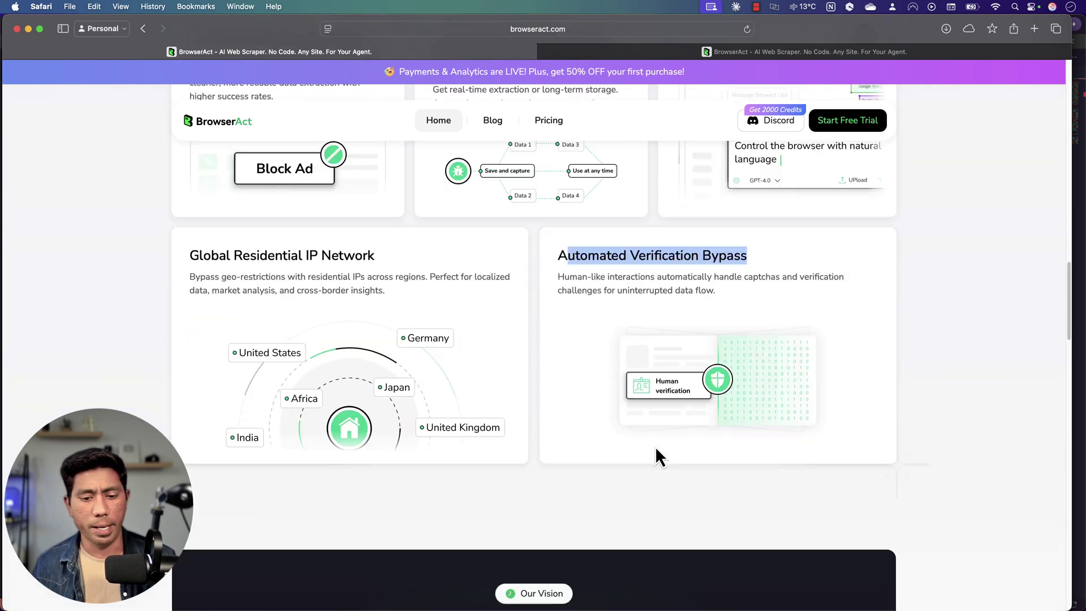
scroll(648, 450, "up", 11)
scroll(628, 444, "up", 8)
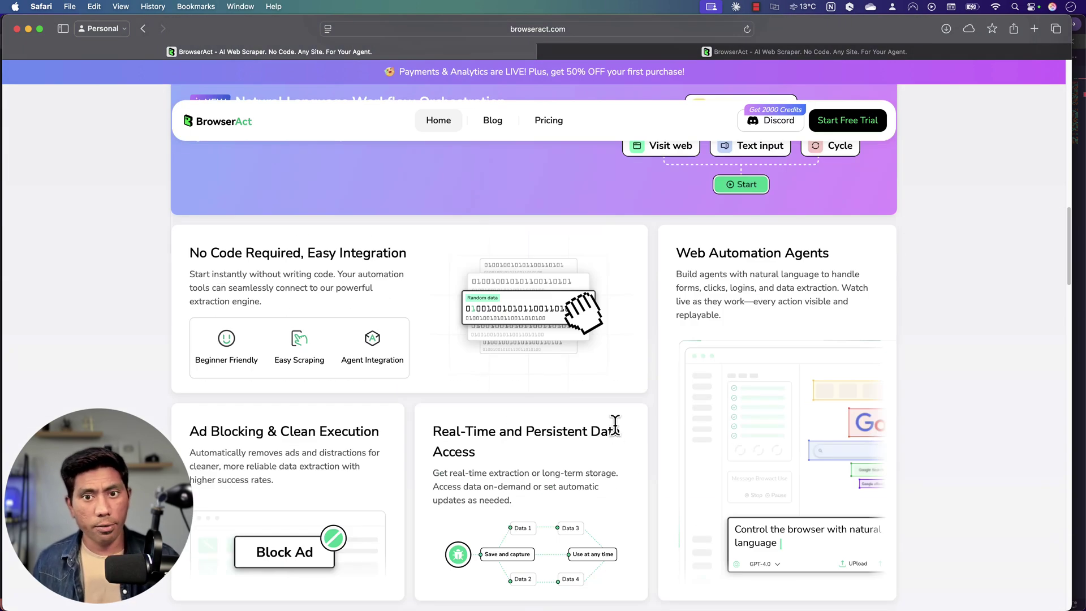
Examine the Product Roadmap section, covering its data extraction, execution environment and monetization columns.
scroll(616, 430, "down", 20)
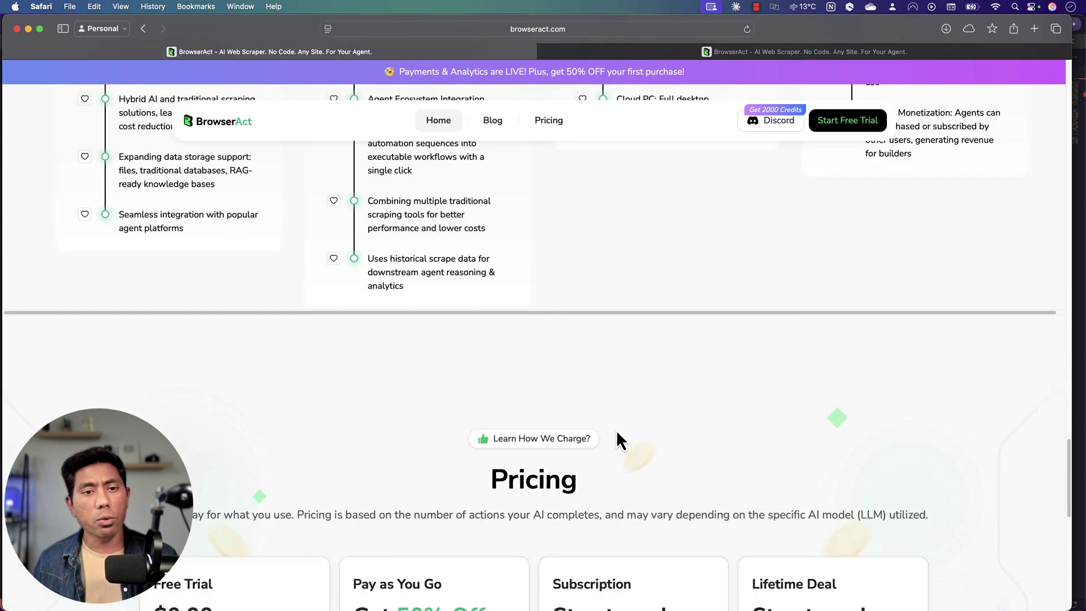
scroll(618, 440, "up", 5)
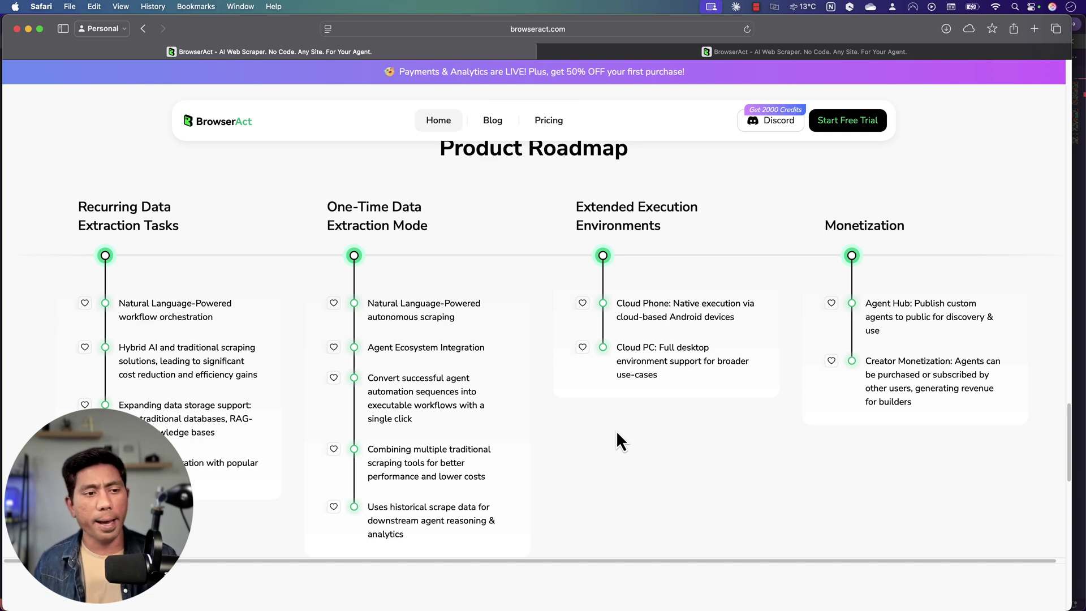
left_click_drag(77, 208, 1012, 454)
left_click(881, 459)
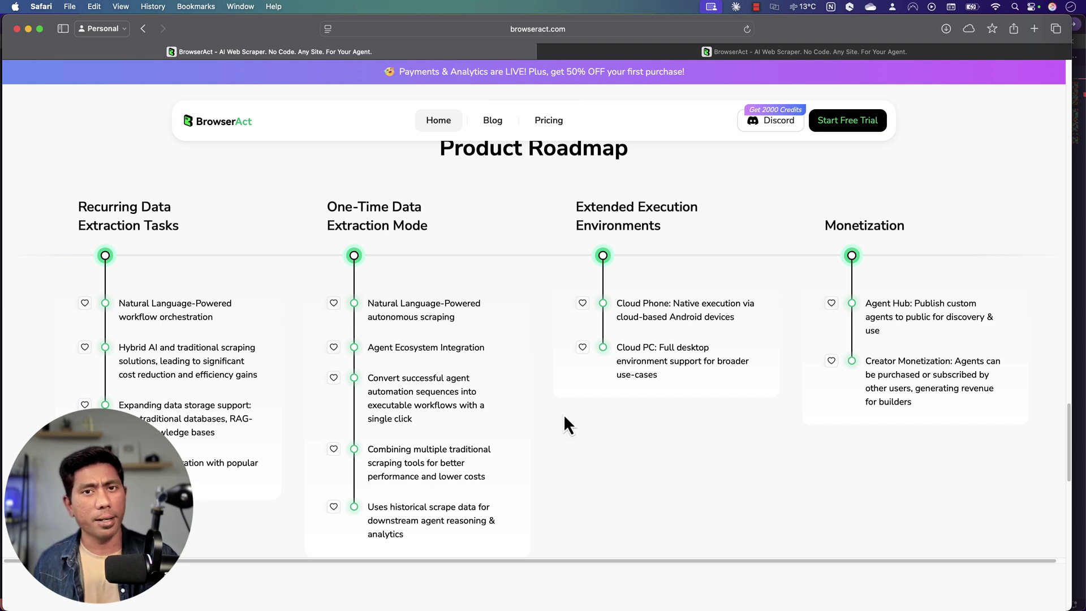
scroll(501, 388, "up", 1)
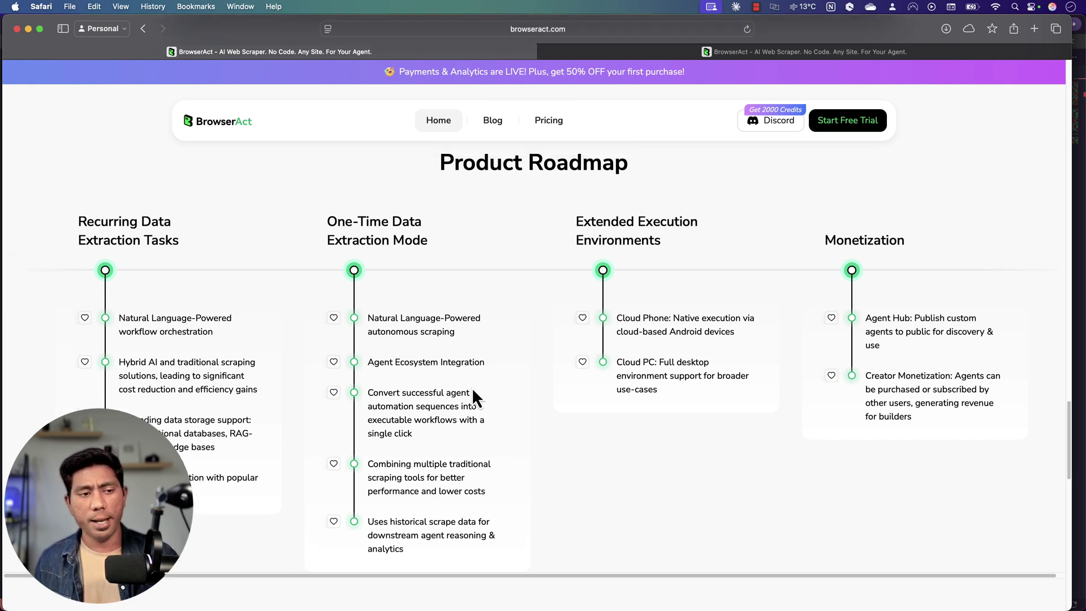
left_click_drag(53, 221, 1037, 434)
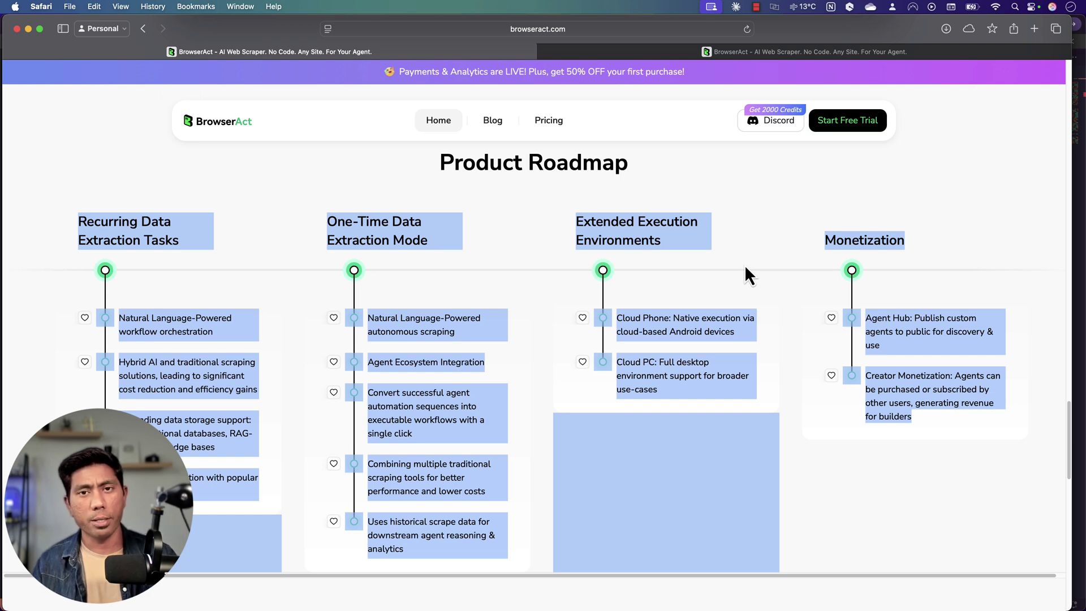
Check the daily login credit offer and the first-purchase discount announced on the BrowserAct home page.
left_click(660, 48)
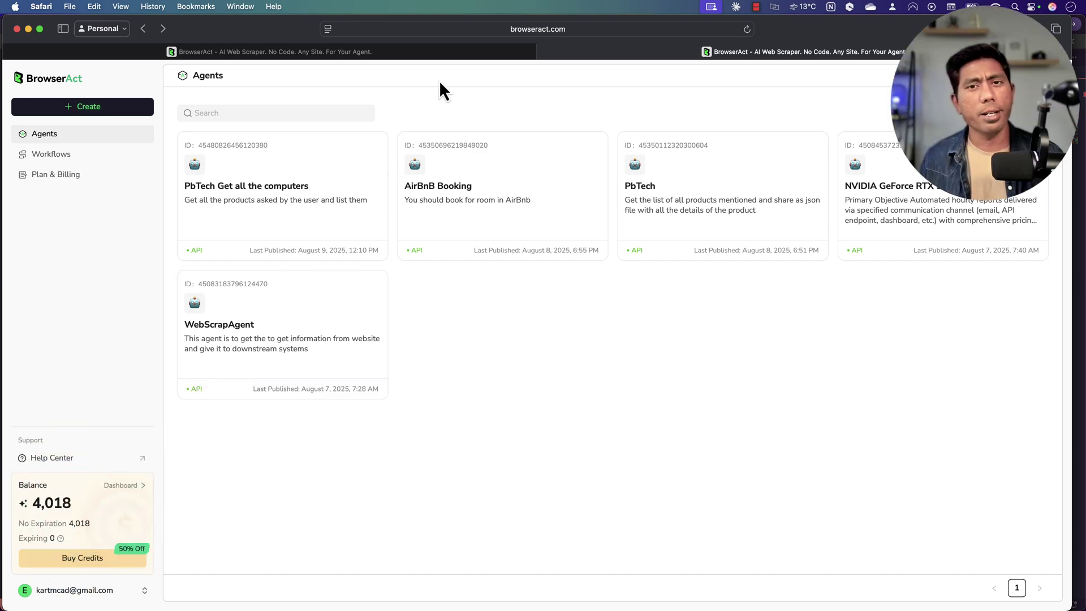
left_click(439, 52)
scroll(503, 226, "up", 15)
scroll(530, 323, "up", 3)
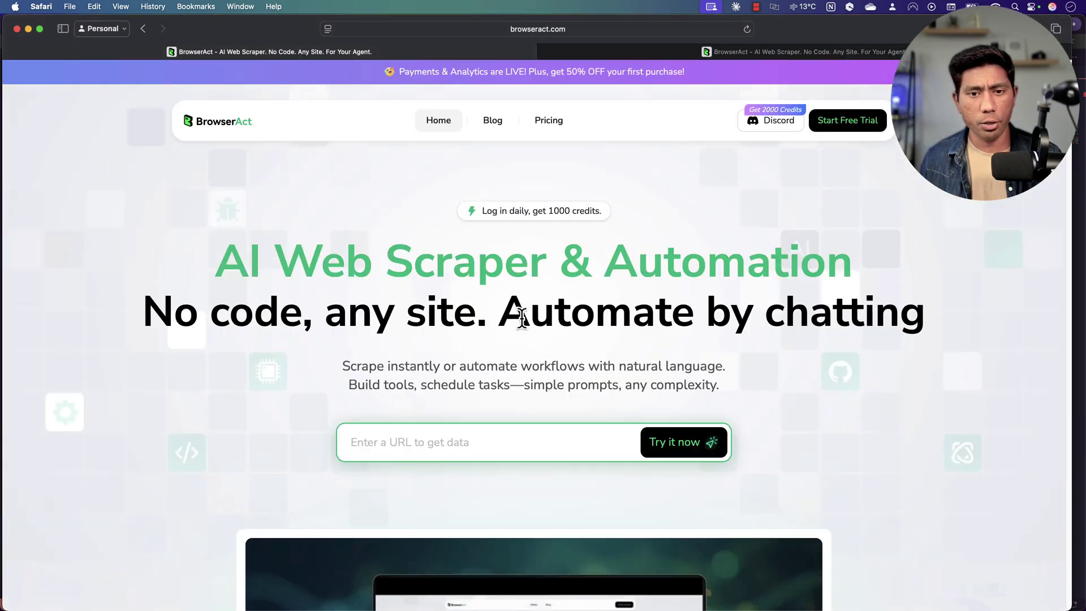
left_click_drag(481, 211, 603, 213)
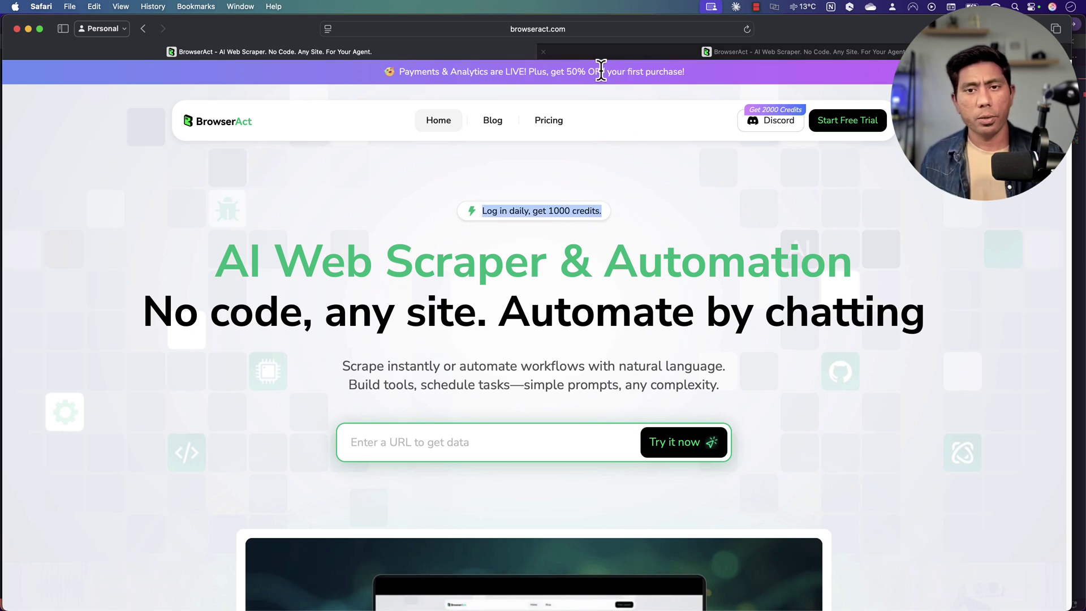
left_click_drag(551, 72, 696, 75)
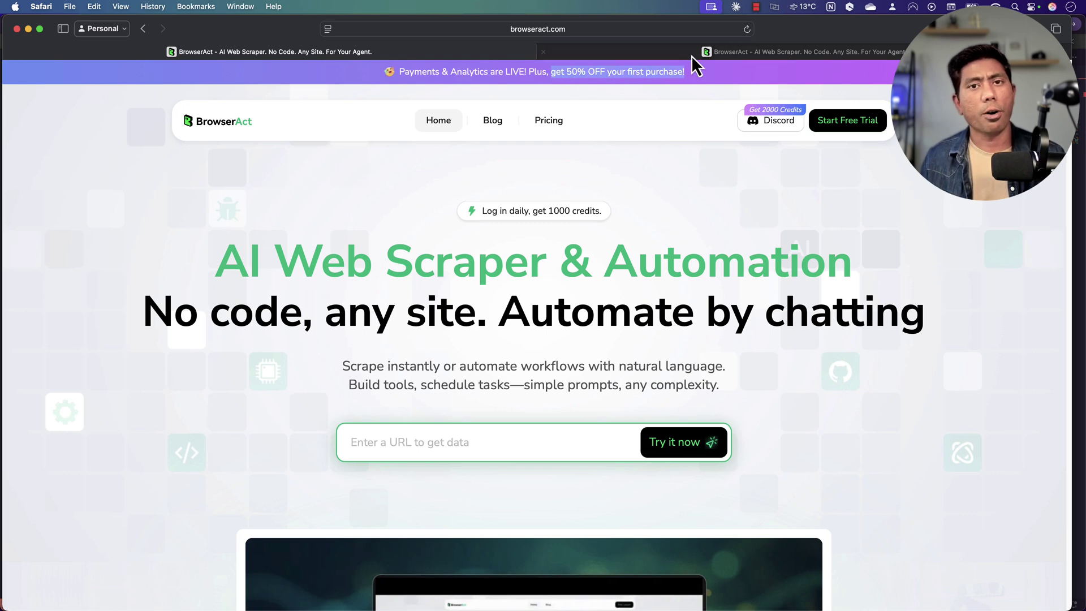
Start a new agent in the BrowserAct dashboard and name it "EA App Extractor".
left_click(692, 54)
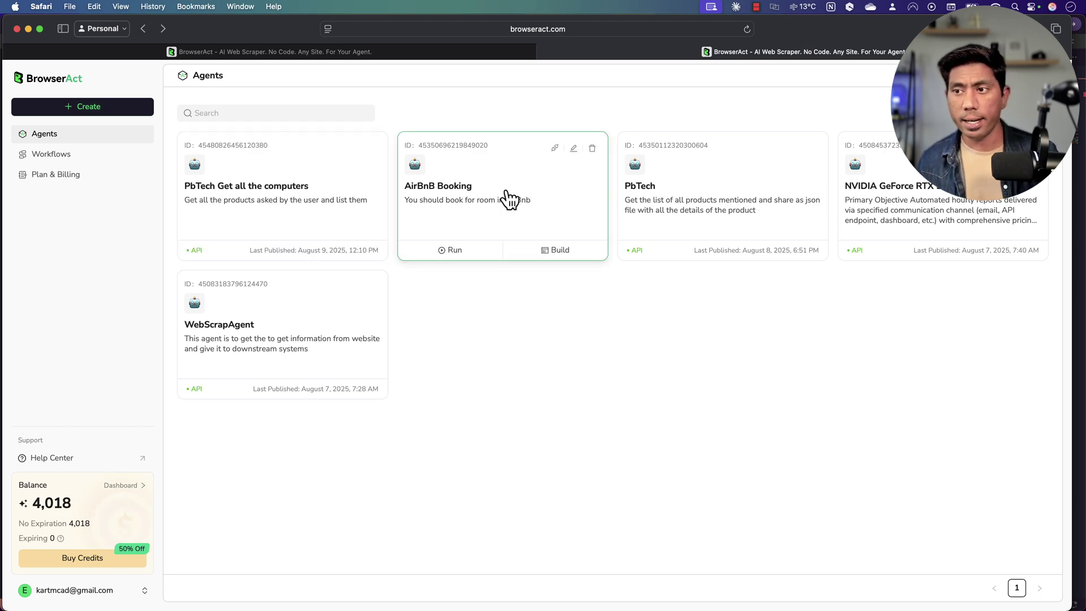
left_click(83, 106)
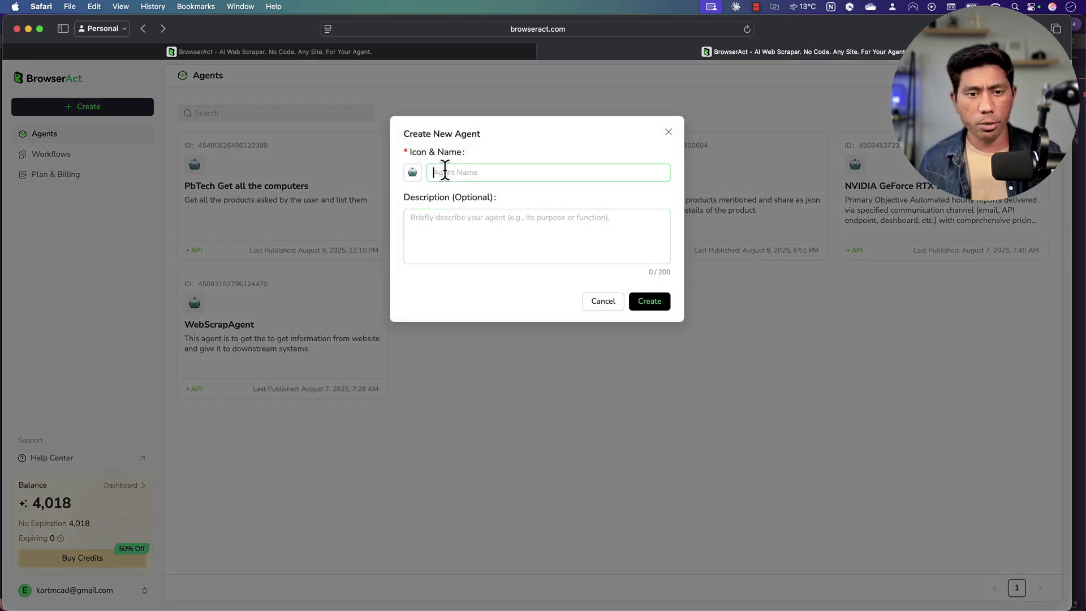
type("EA")
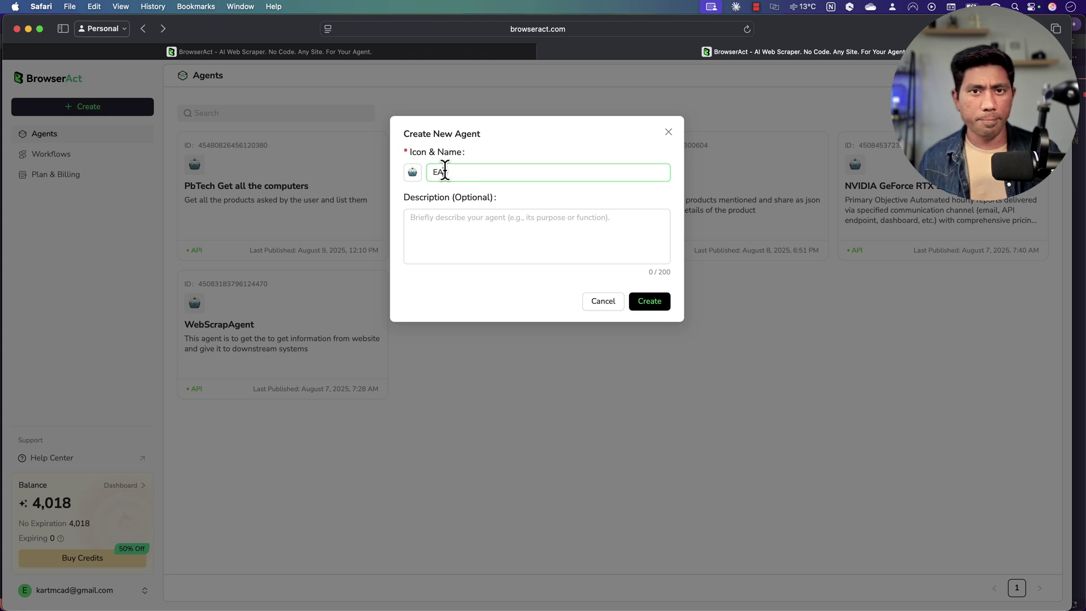
type(" App ")
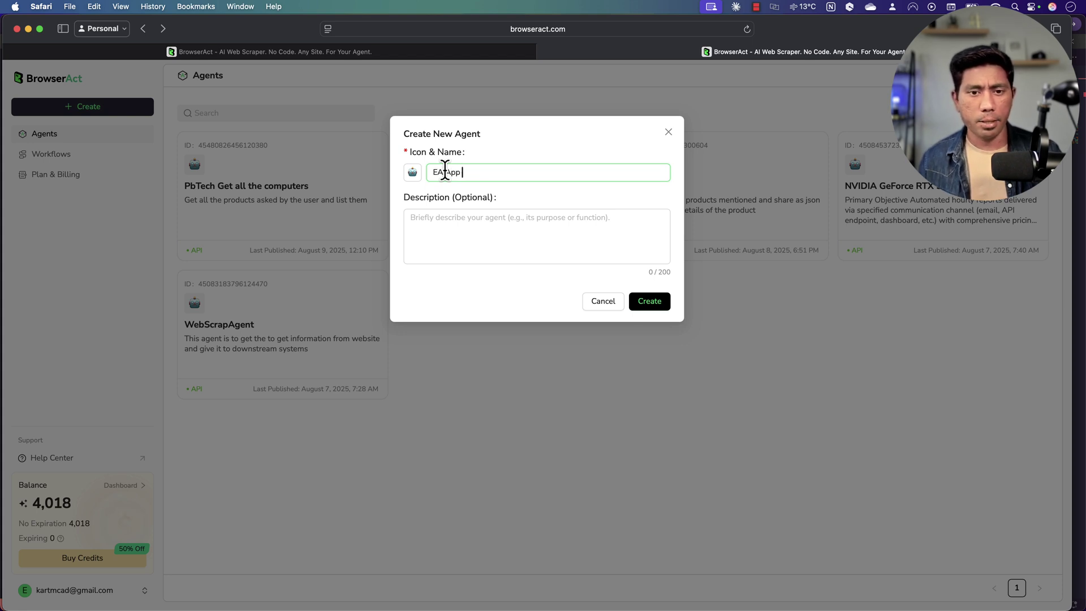
type("Extractor")
Describe the new agent as "Extract data for me from the page" and create it.
left_click(444, 245)
type("Extract data fr")
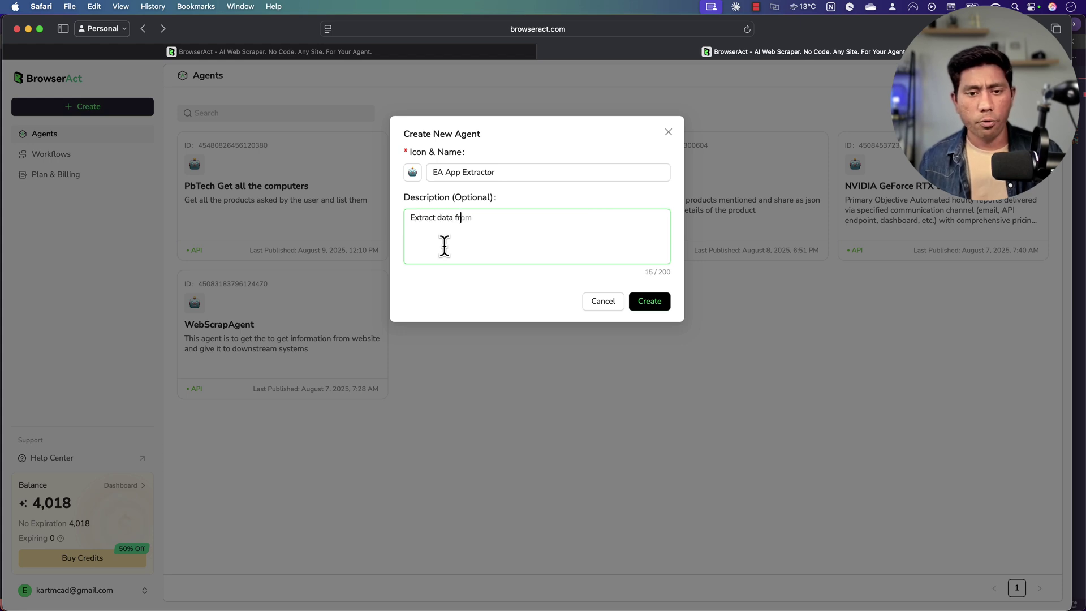
key("BackSpace")
type("or me ")
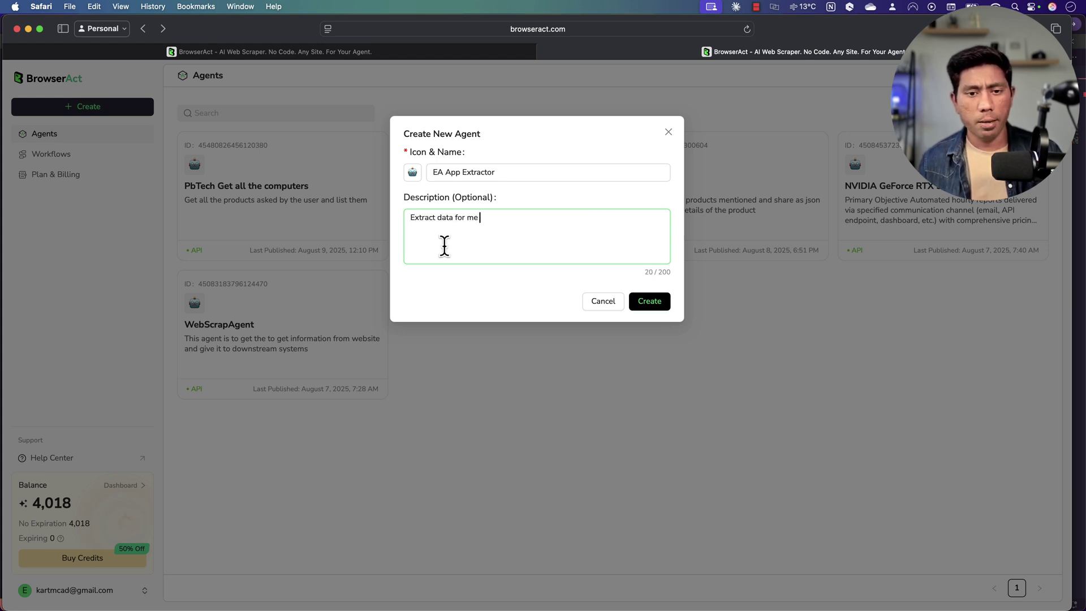
type("from the page")
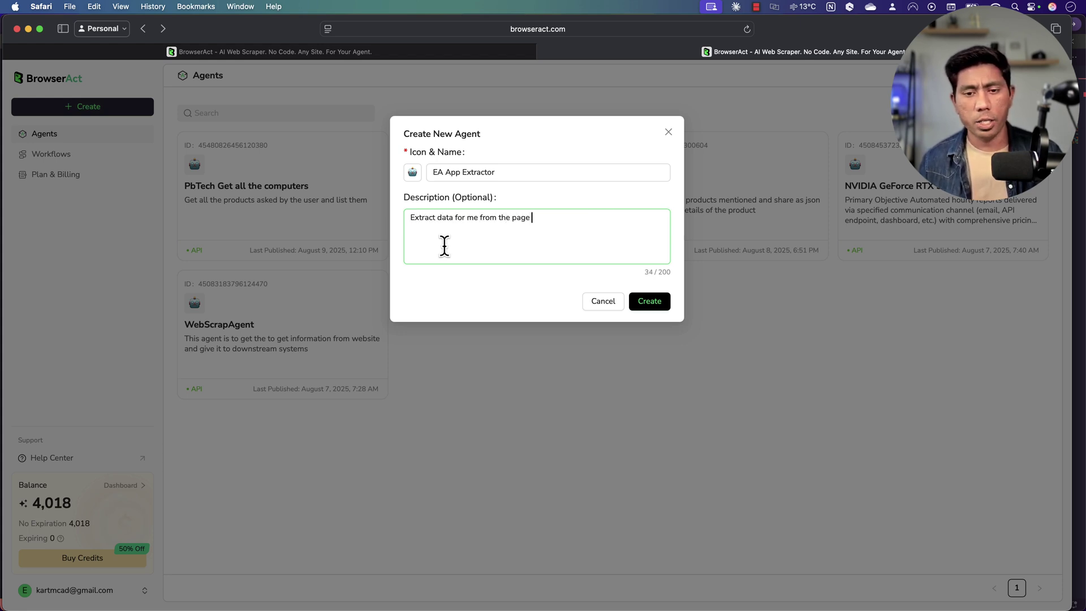
left_click(656, 300)
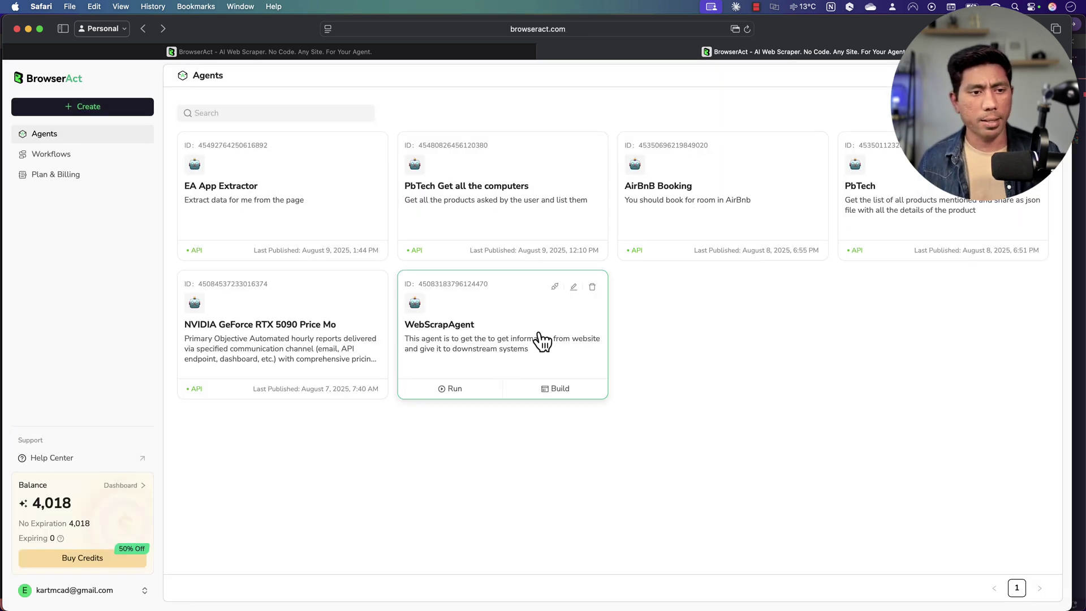
Open the EA App Extractor agent for building and begin its instructions with "You are an expert agent to extract the information from a given page.".
mouse_move(271, 172)
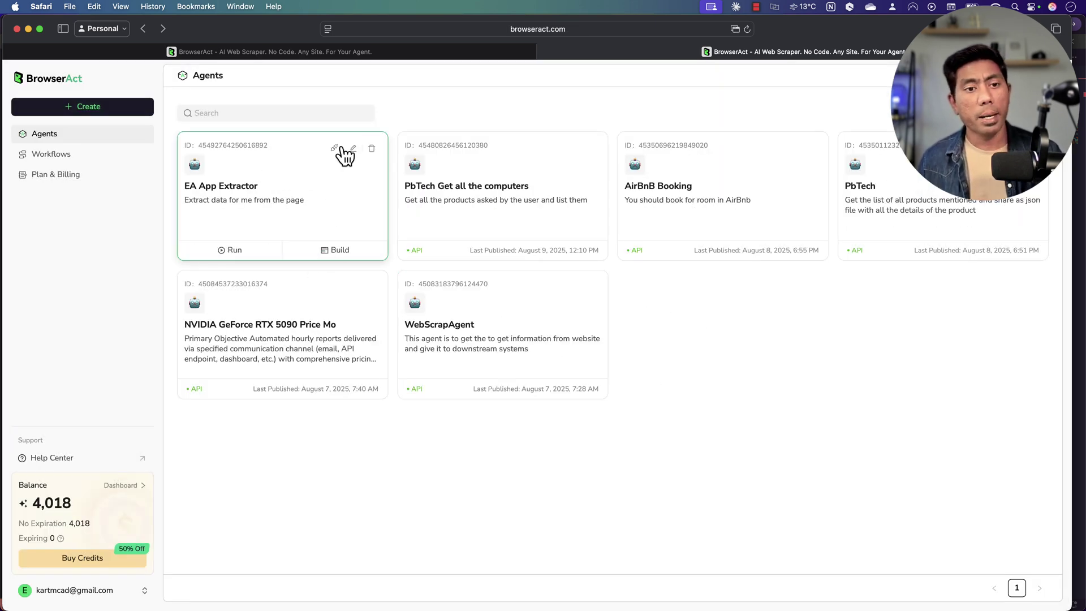
left_click(338, 253)
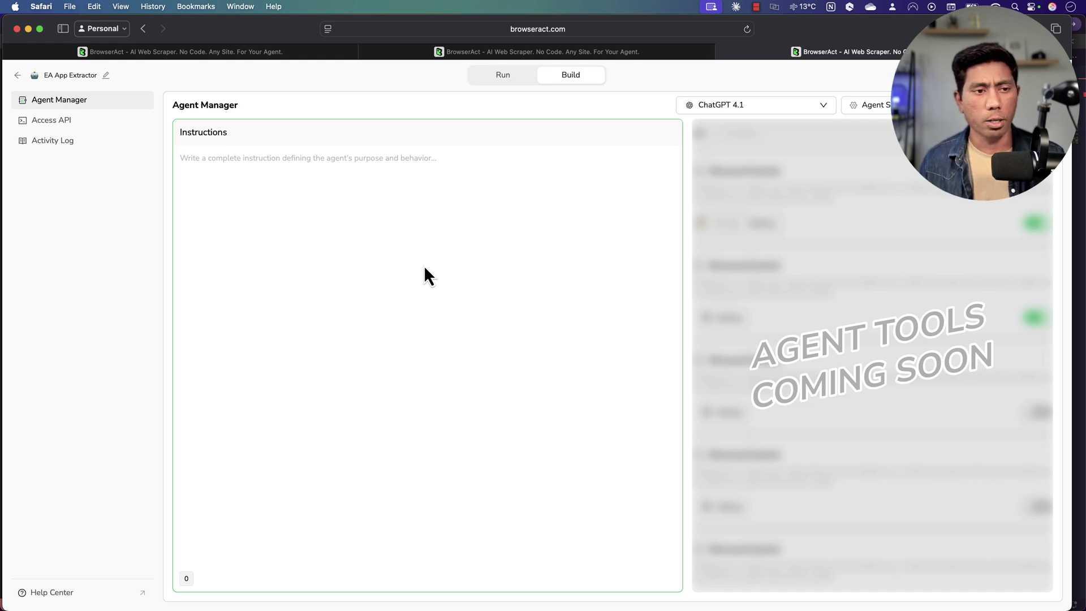
left_click(393, 206)
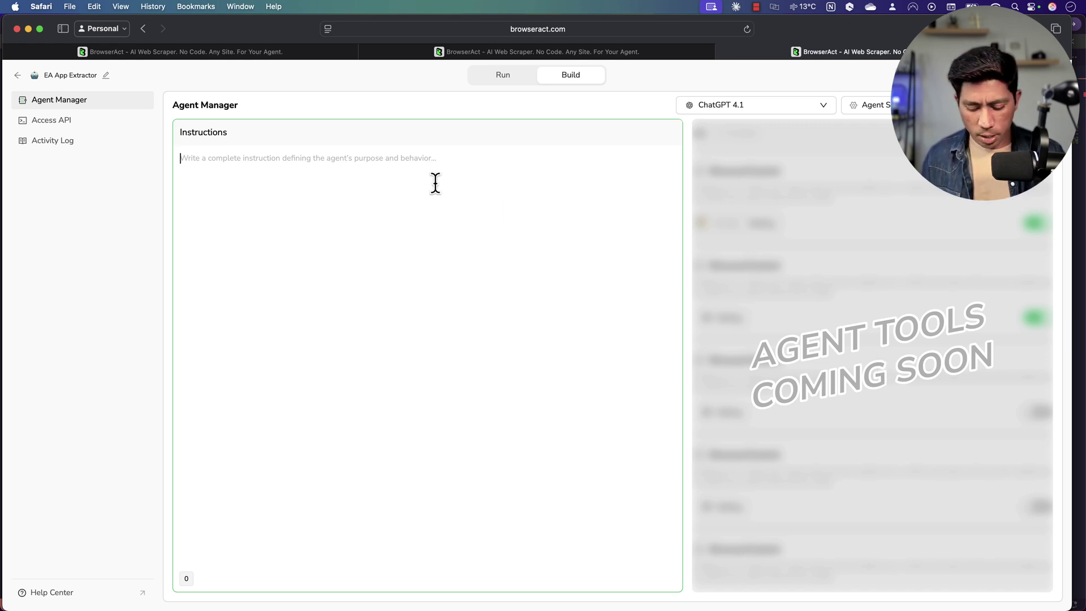
type("You are an exape")
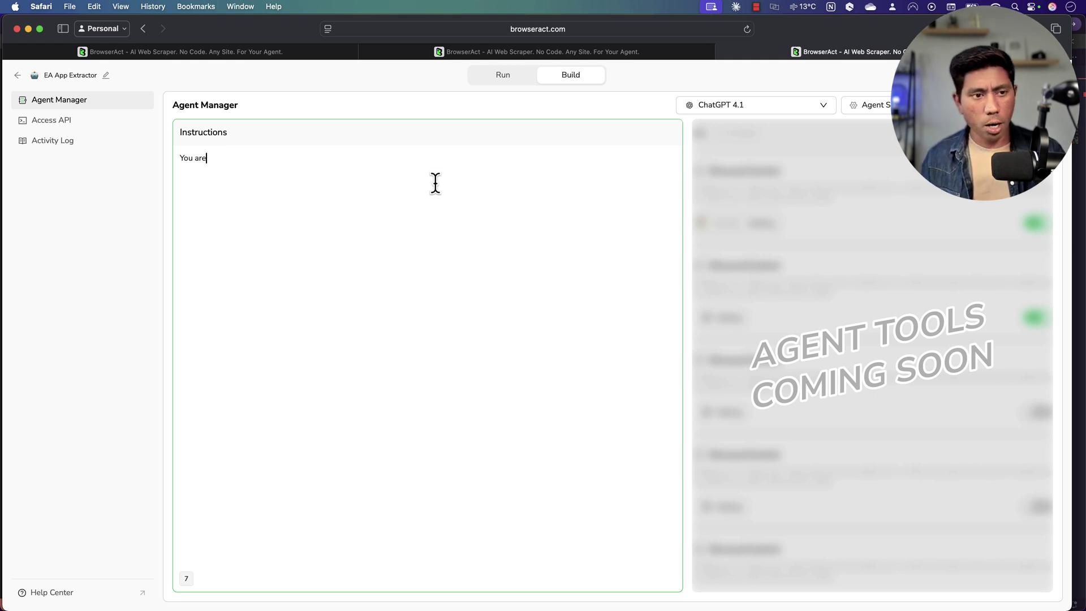
key("BackSpace")
key("BackSpace")
key("BackSpace")
type("pert agen")
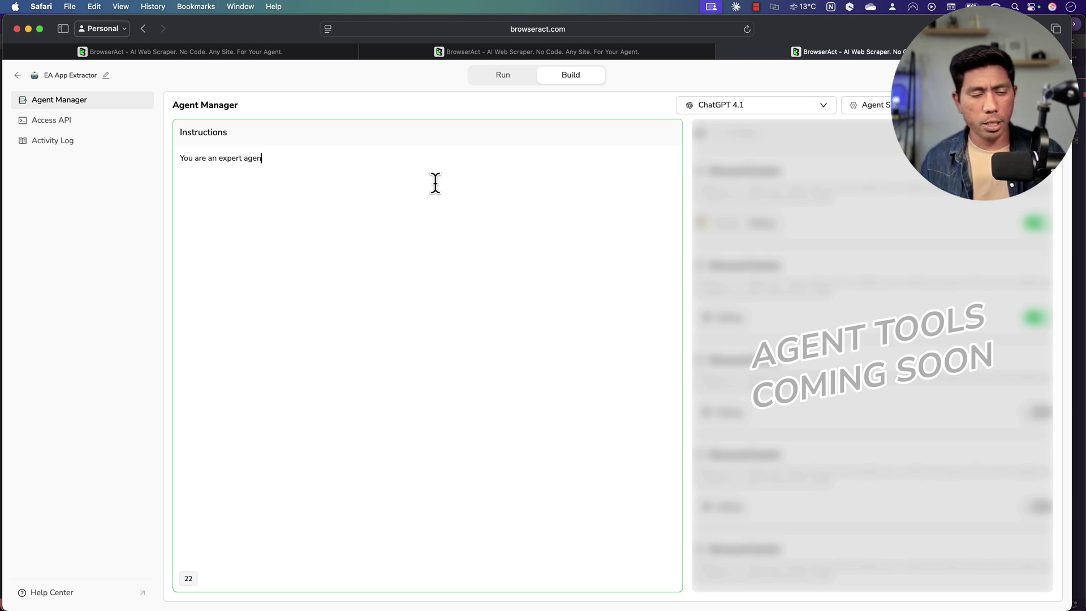
type("t to extract the ")
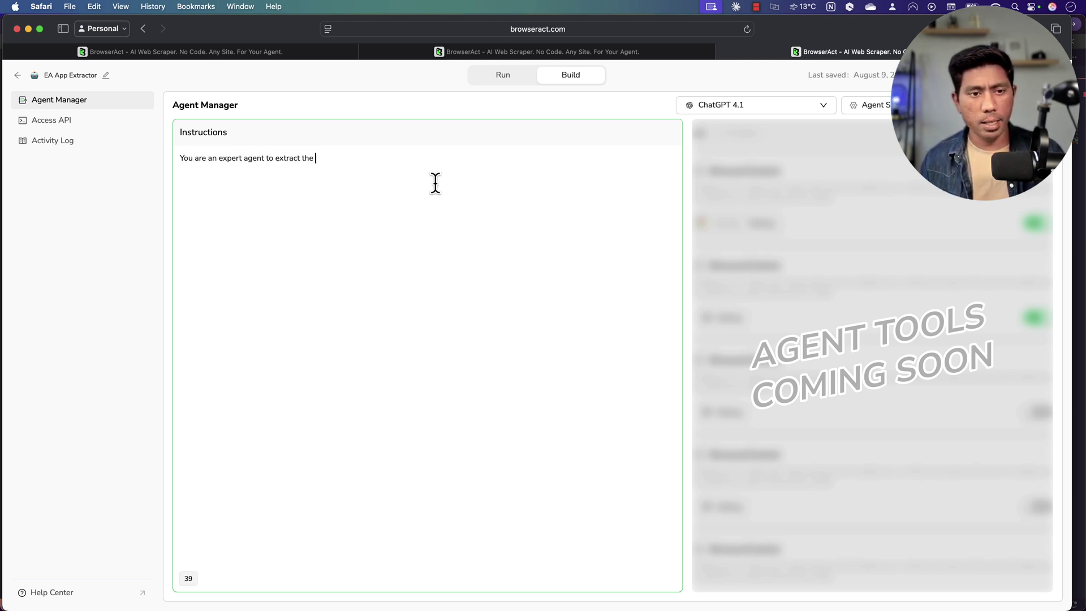
type("information ")
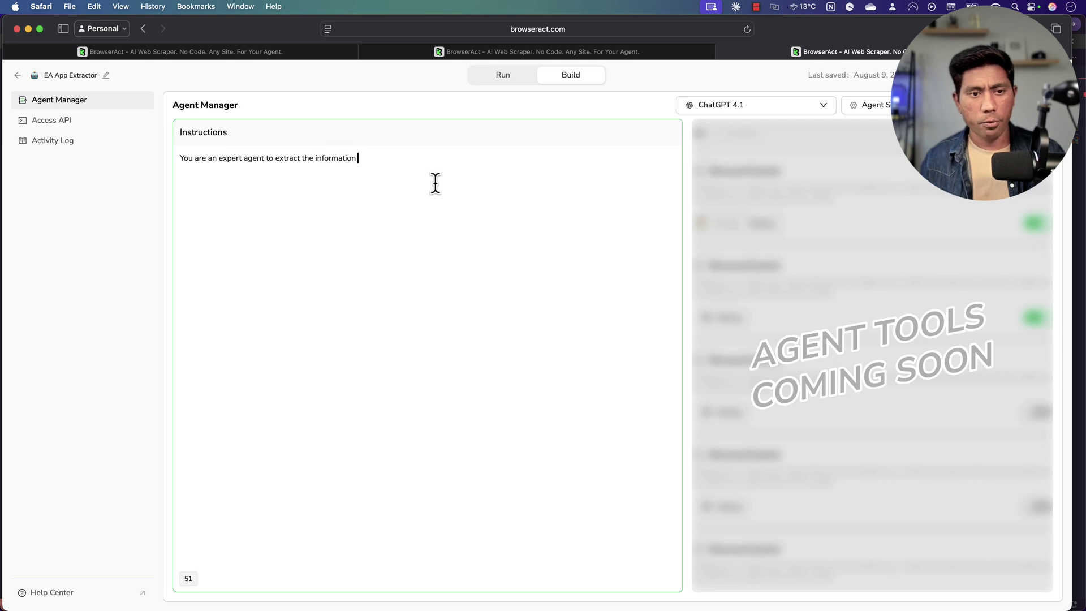
type("from a given ")
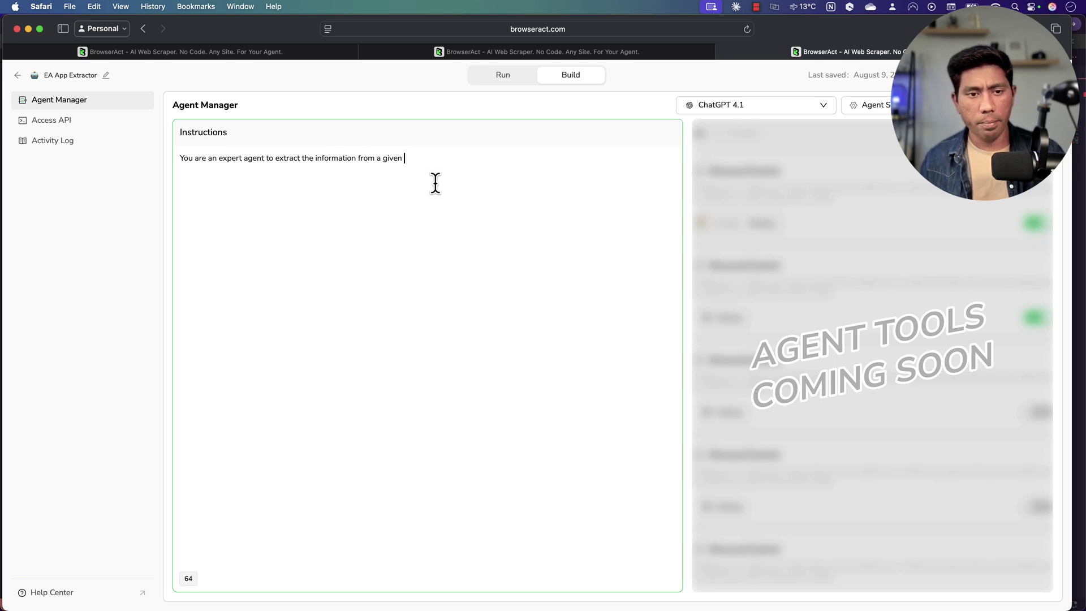
type("page. You")
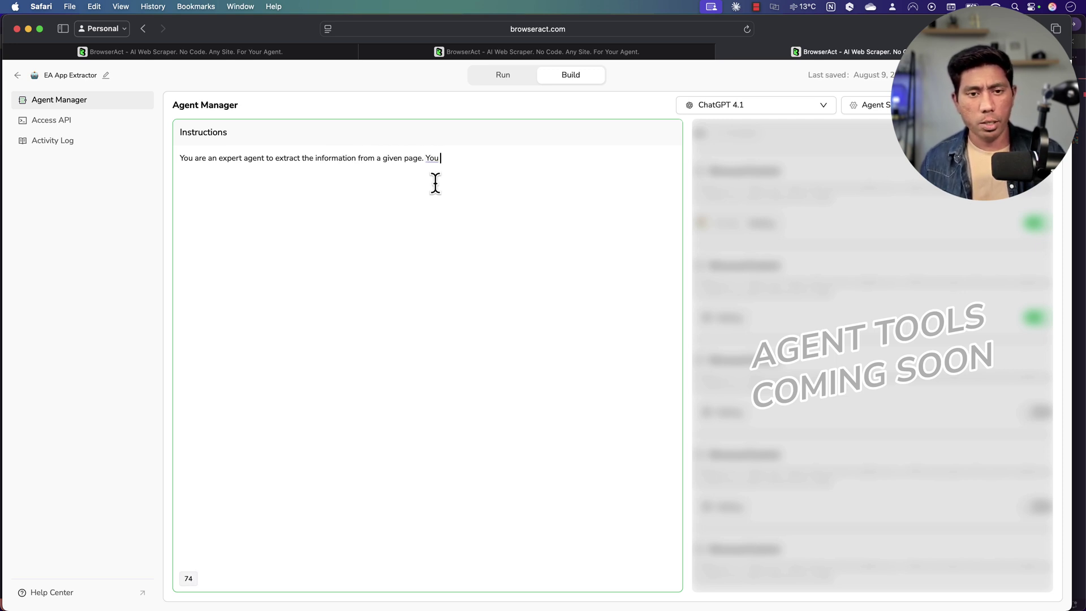
Complete the instructions with "You need to parse the data from the web page and give a JSON file for the extracted data" and publish the agent.
type("need ")
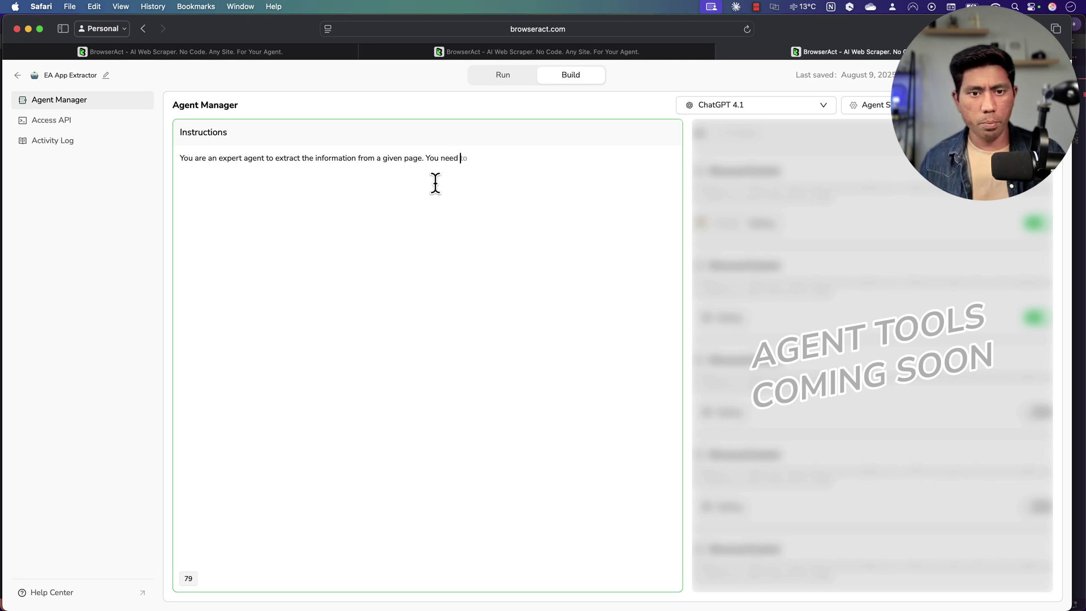
type("to parse the data")
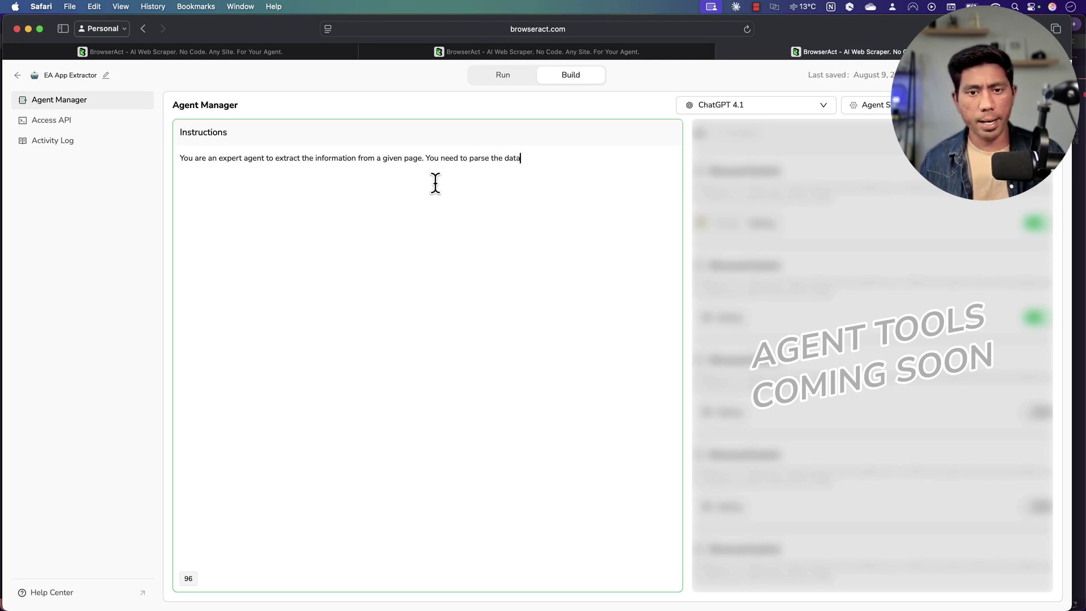
type(" from the web ")
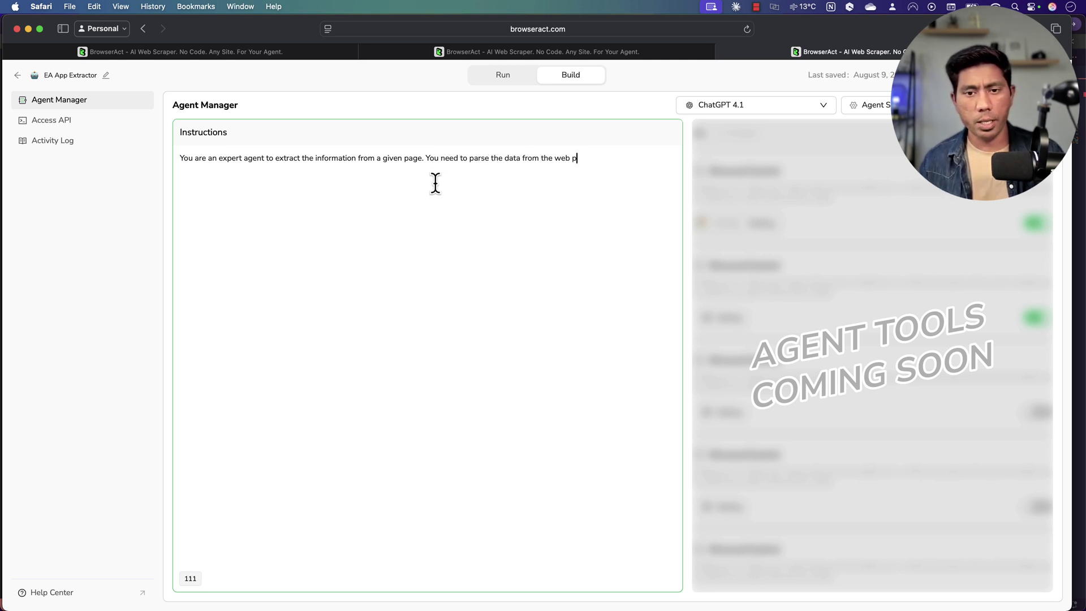
type("page and give a JSON data for t")
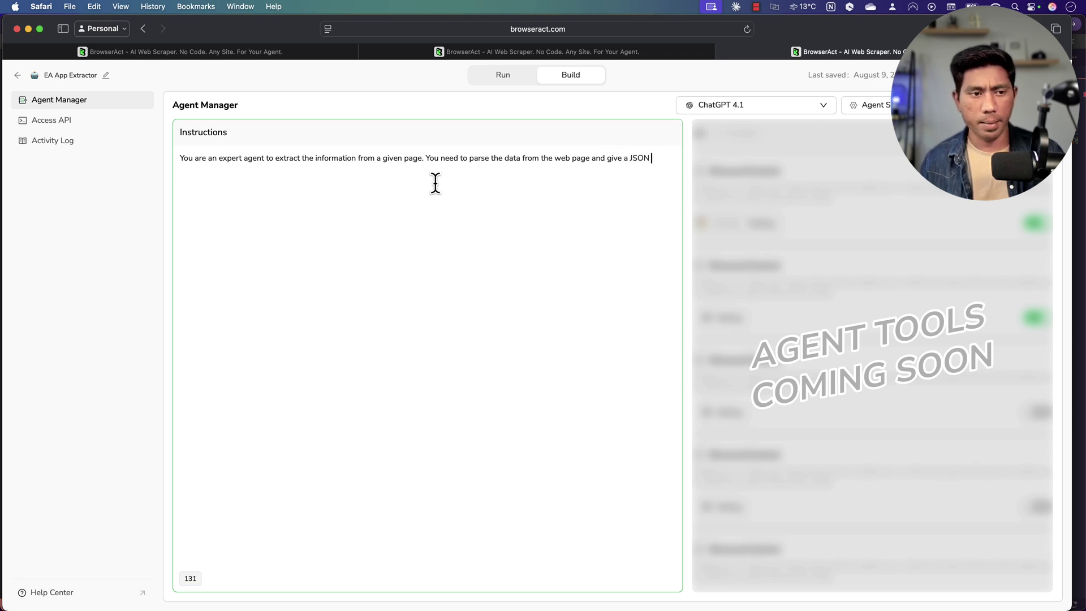
type("he extracted data")
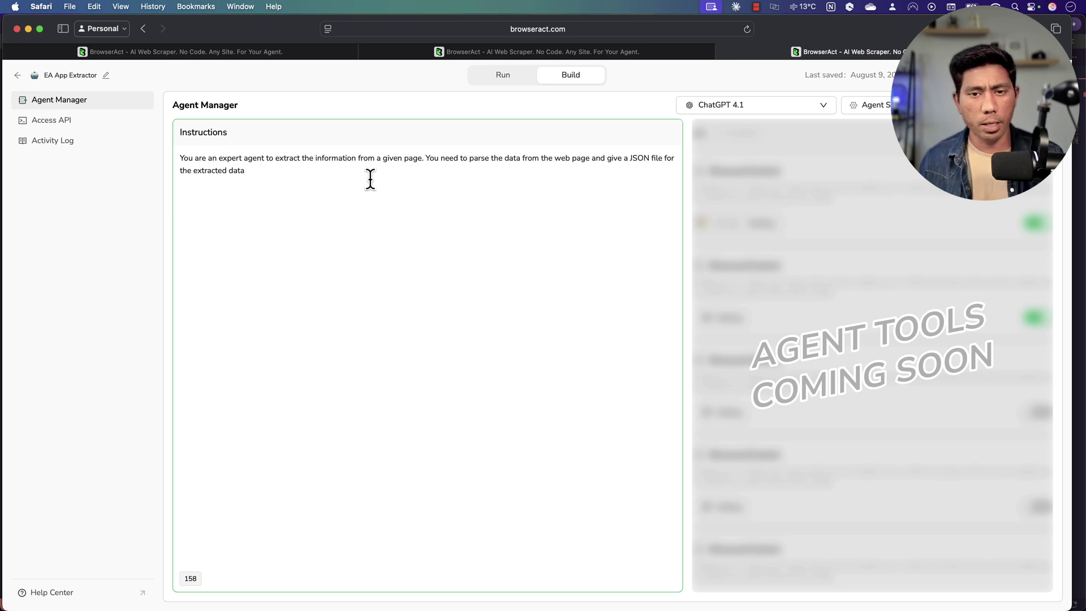
left_click(1034, 75)
left_click(974, 127)
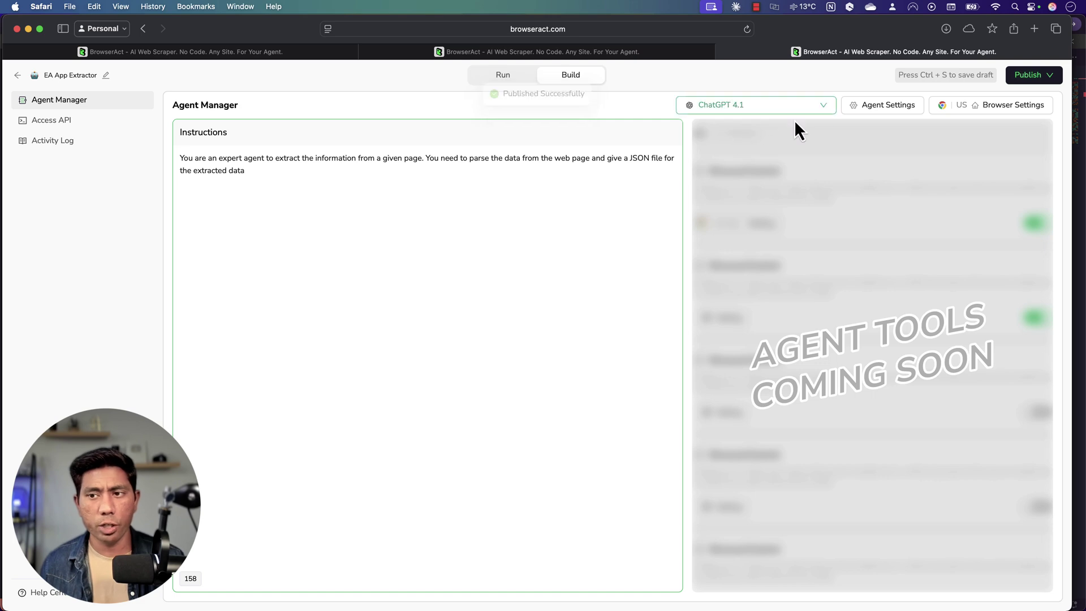
Review the agent's run limits and retry settings, and the region choices in its browser settings.
left_click(878, 111)
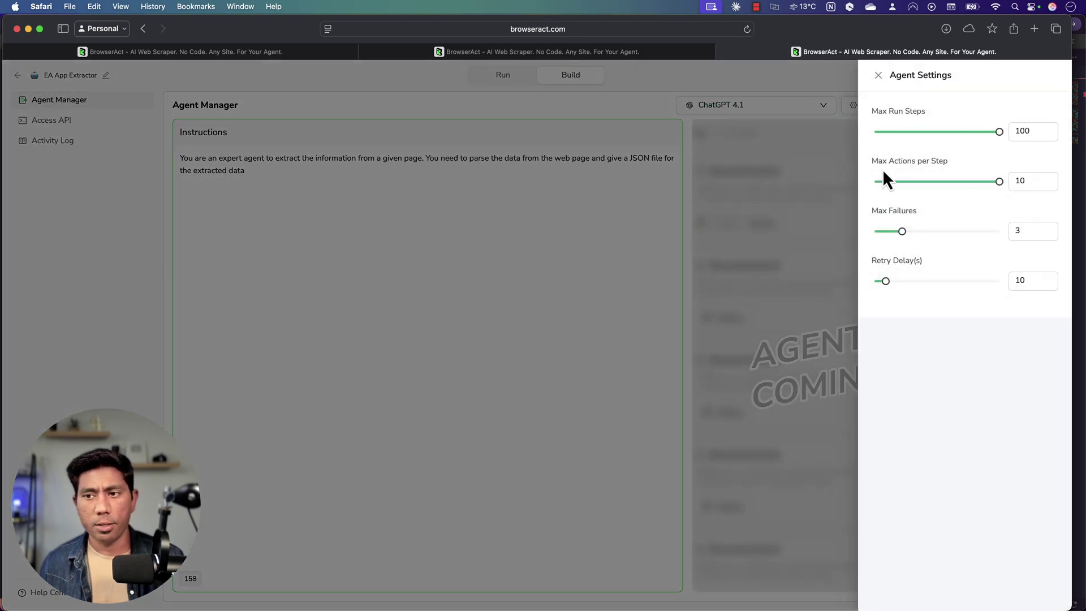
left_click(879, 75)
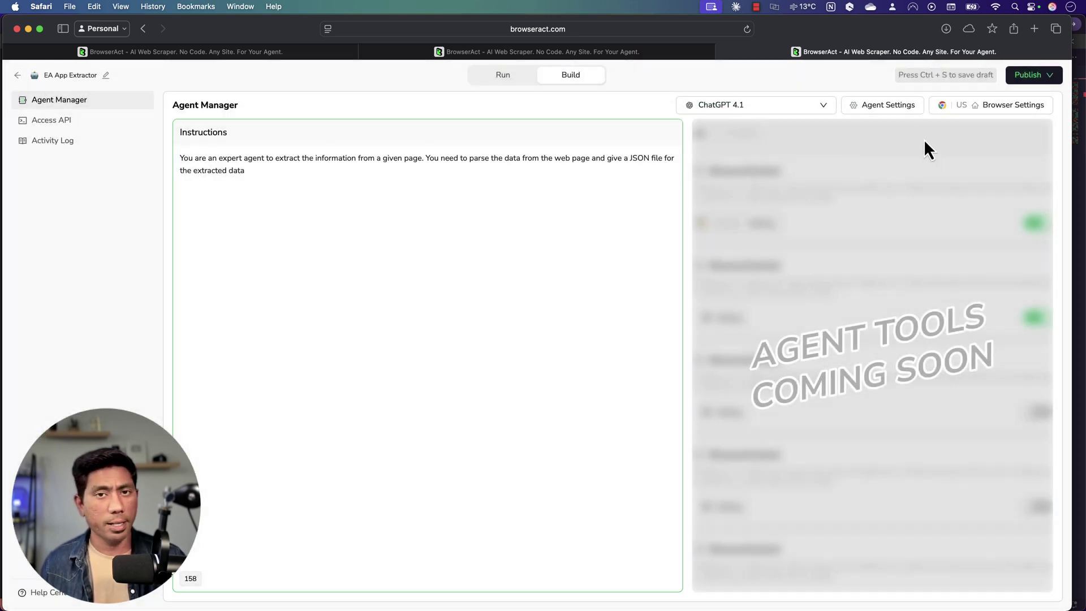
left_click(965, 110)
left_click(914, 180)
scroll(918, 272, "down", 5)
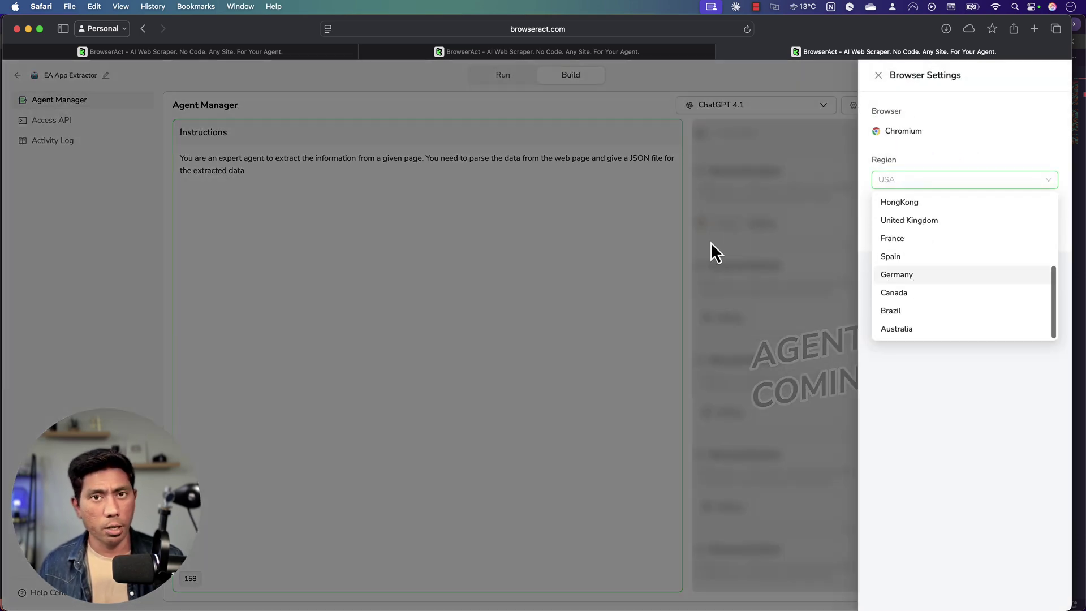
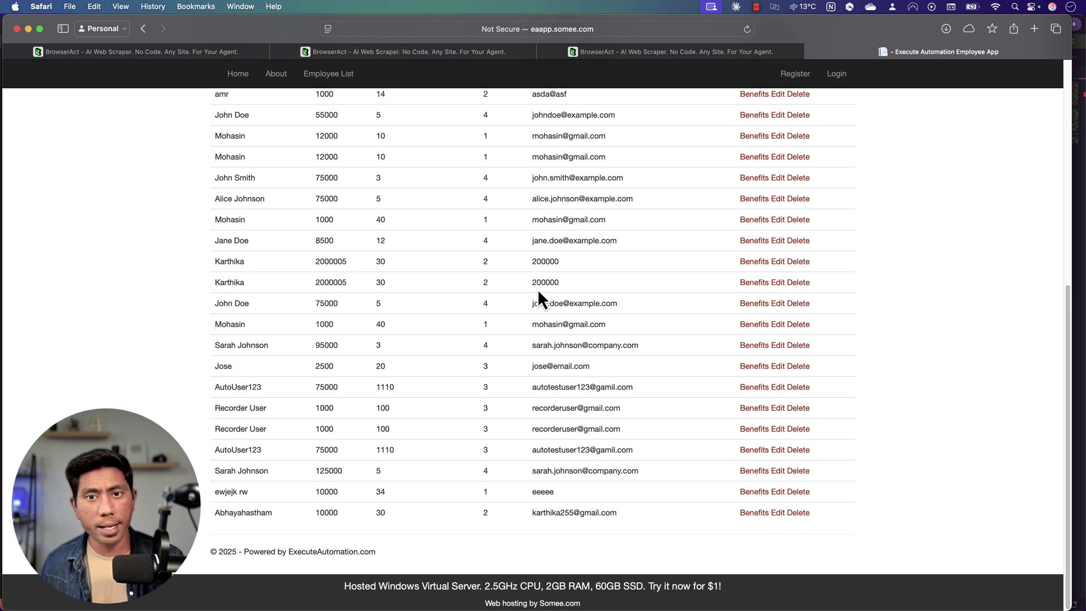
left_click(632, 54)
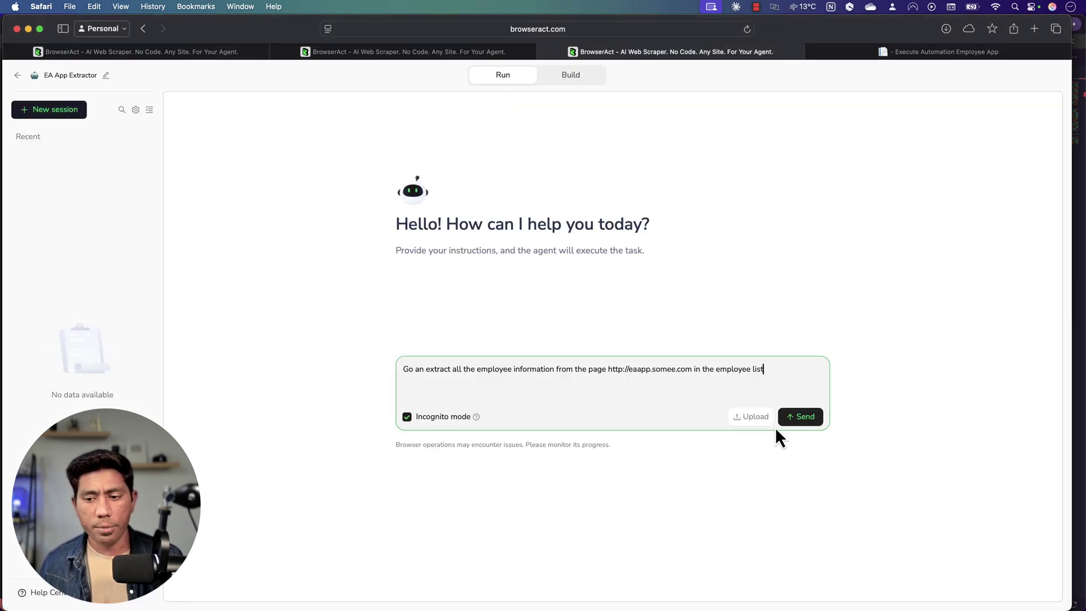
left_click(792, 419)
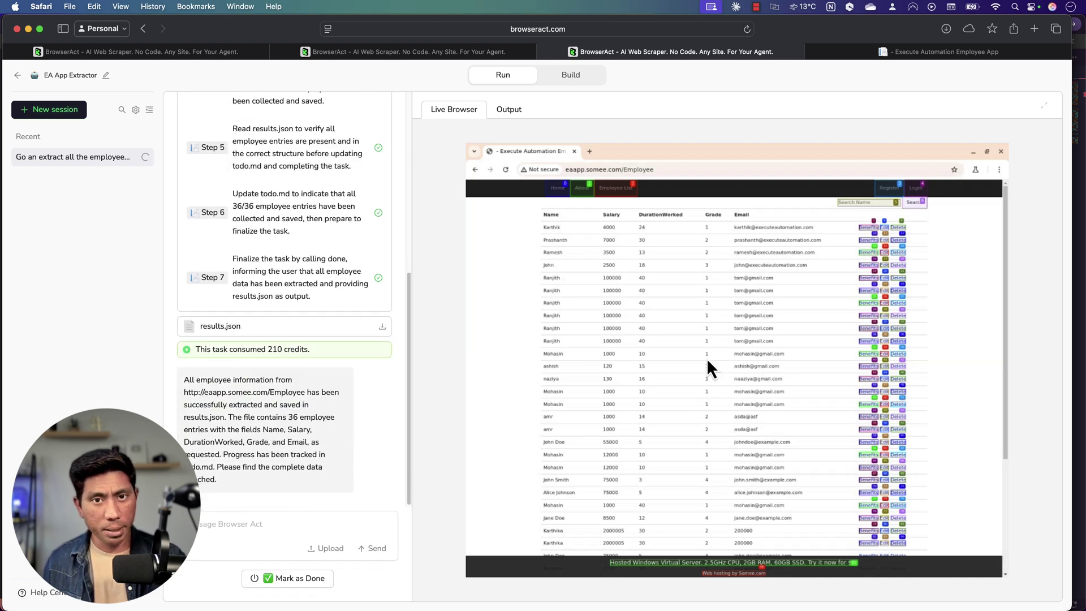
Download the run's results.json file, allowing the blocked pop-up window.
left_click(381, 327)
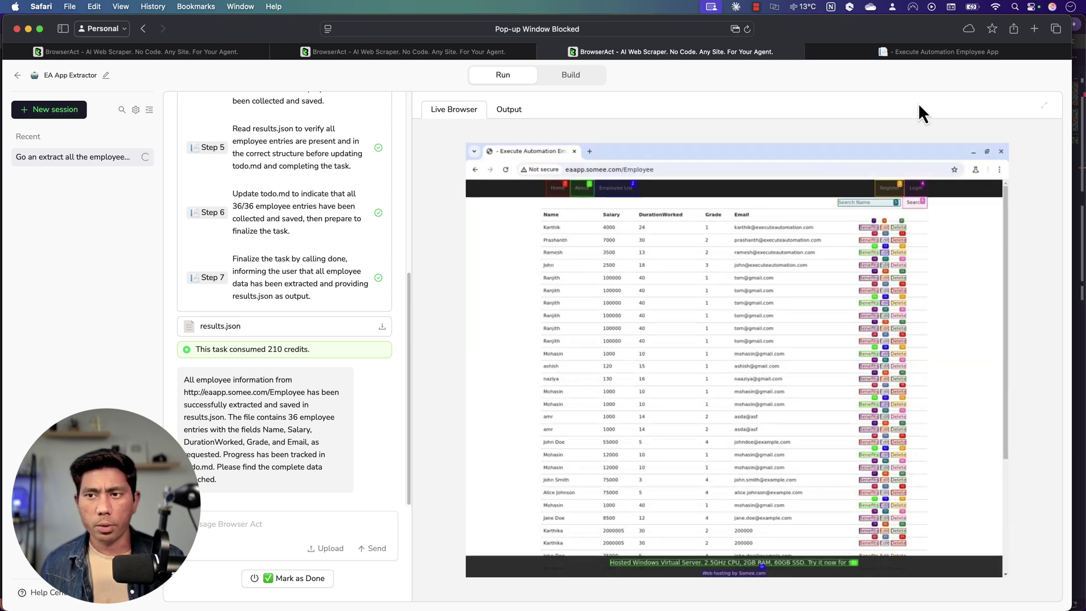
left_click(735, 29)
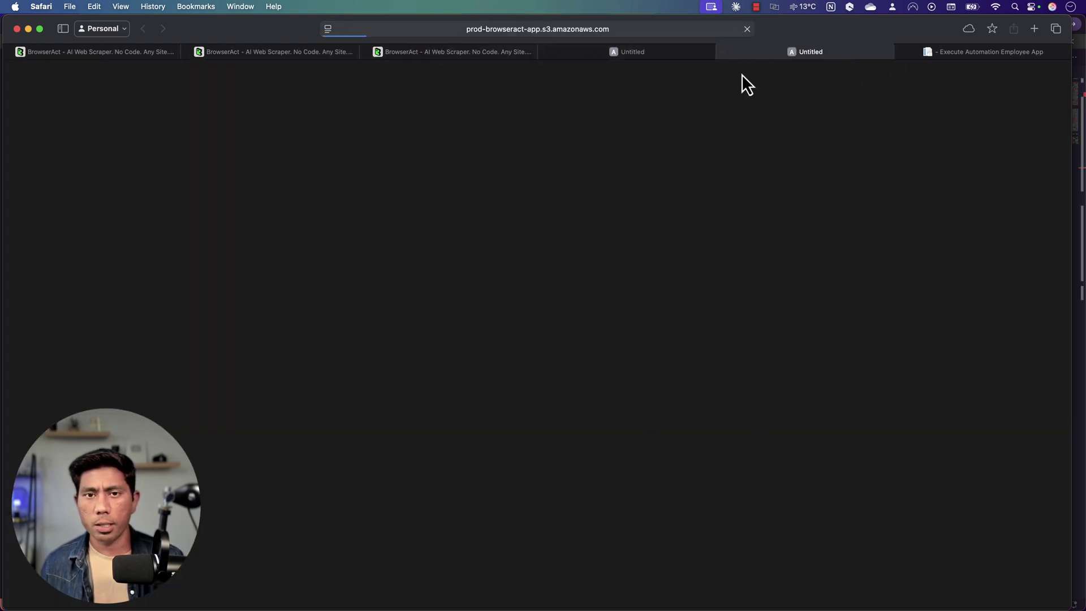
left_click(639, 349)
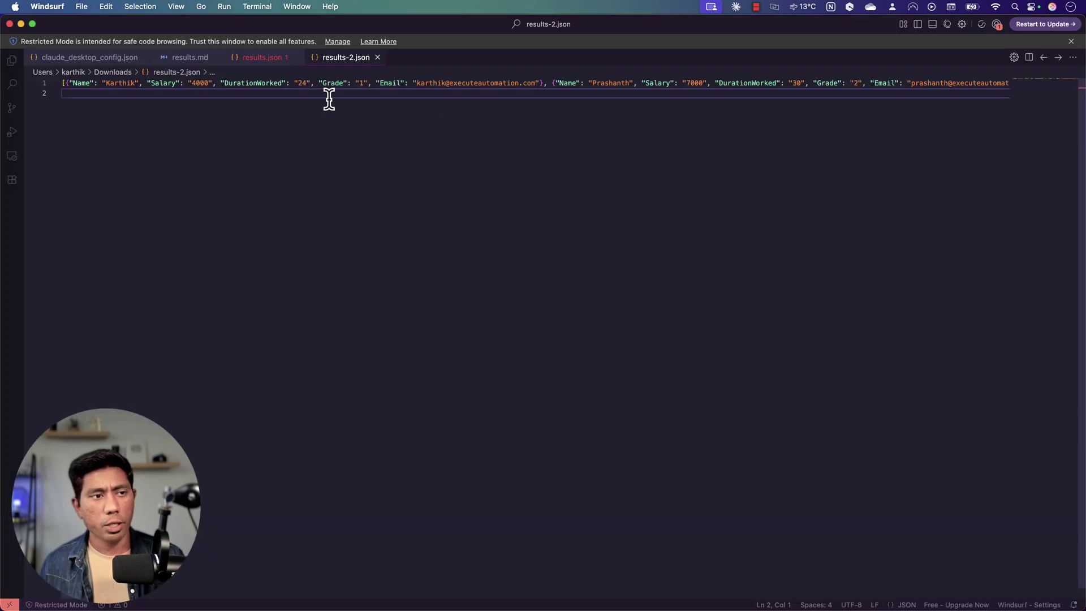
Compare the extracted employee records in results-2.json with the employee table in the agent's live browser, and check the credits consumed.
triple_click(328, 85)
left_click(124, 132)
left_click_drag(113, 595, 1036, 582)
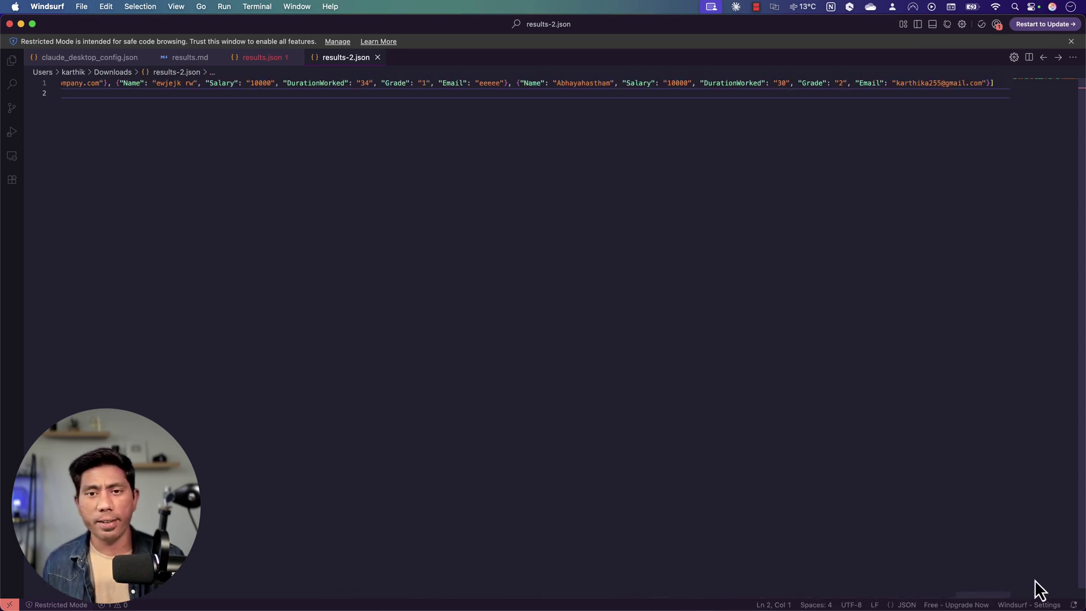
double_click(577, 83)
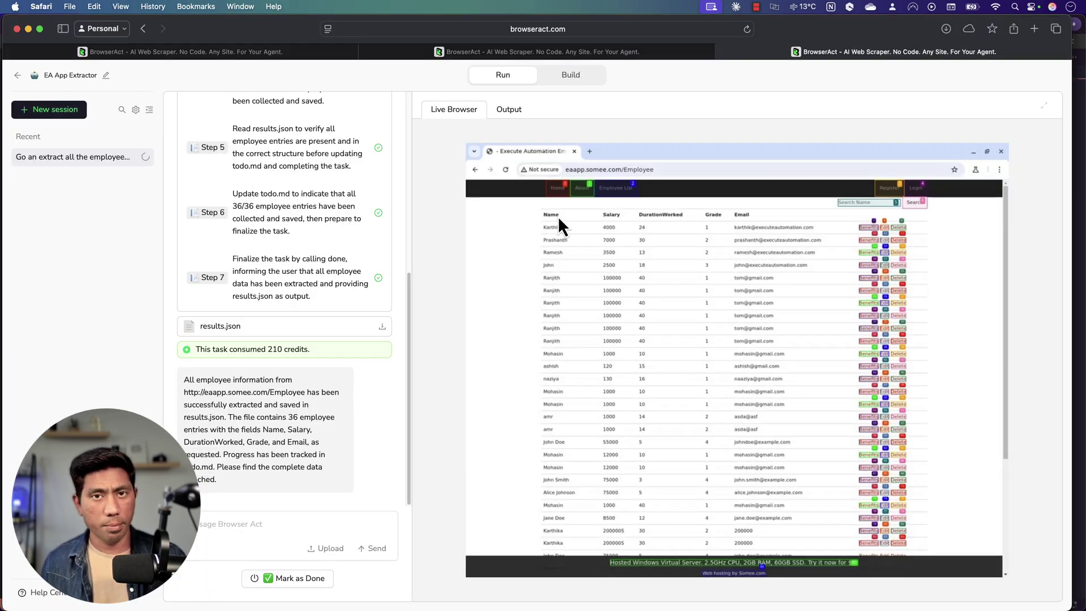
scroll(570, 352, "down", 5)
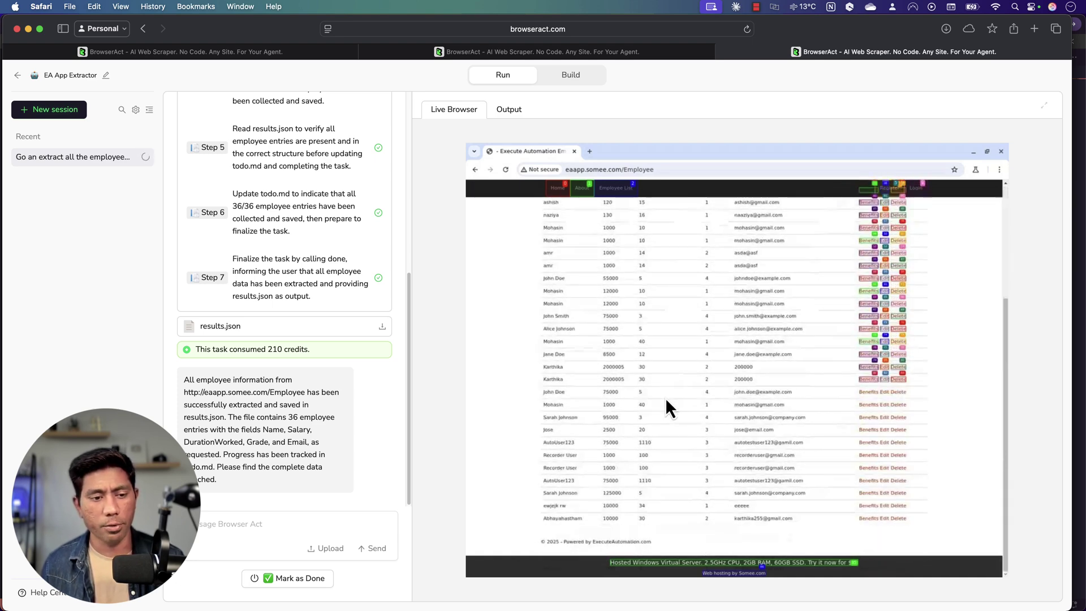
left_click_drag(261, 349, 329, 349)
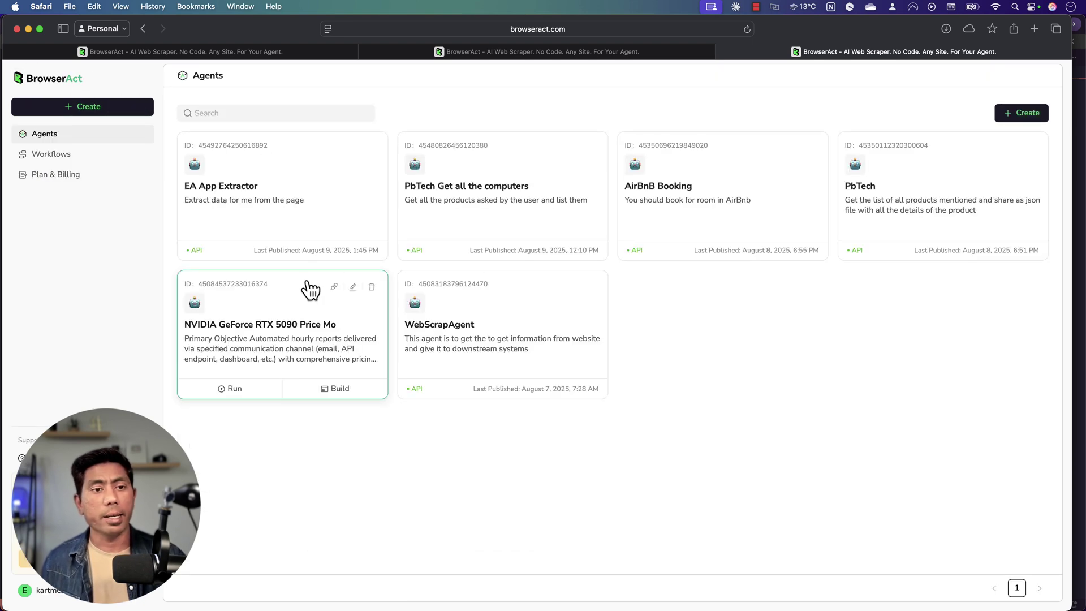
Open the "PbTech Get all the computers" agent and examine its instructions and recent run sessions.
left_click(479, 193)
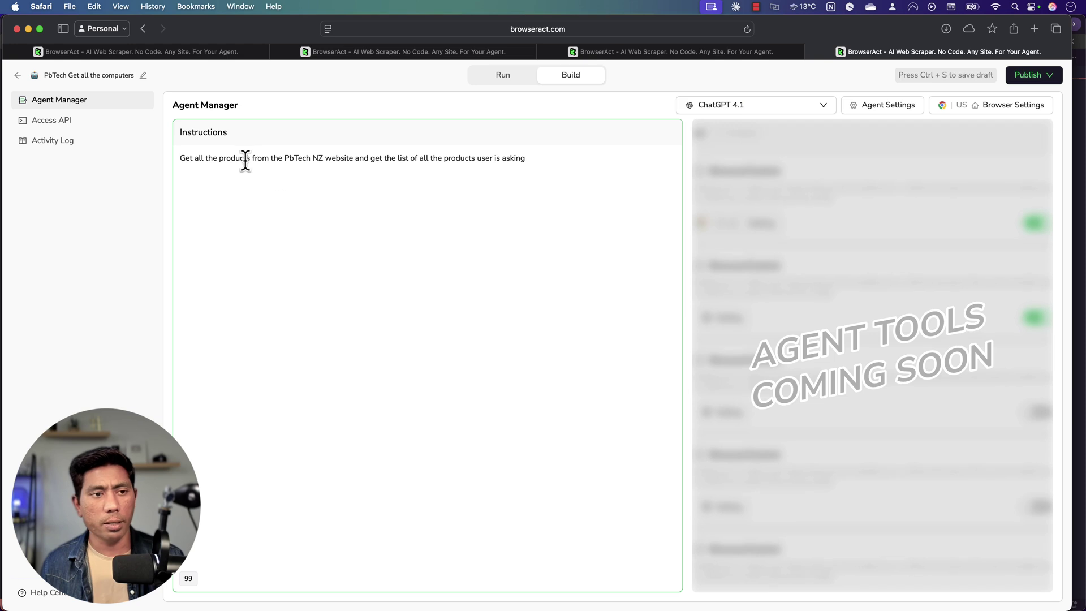
triple_click(237, 170)
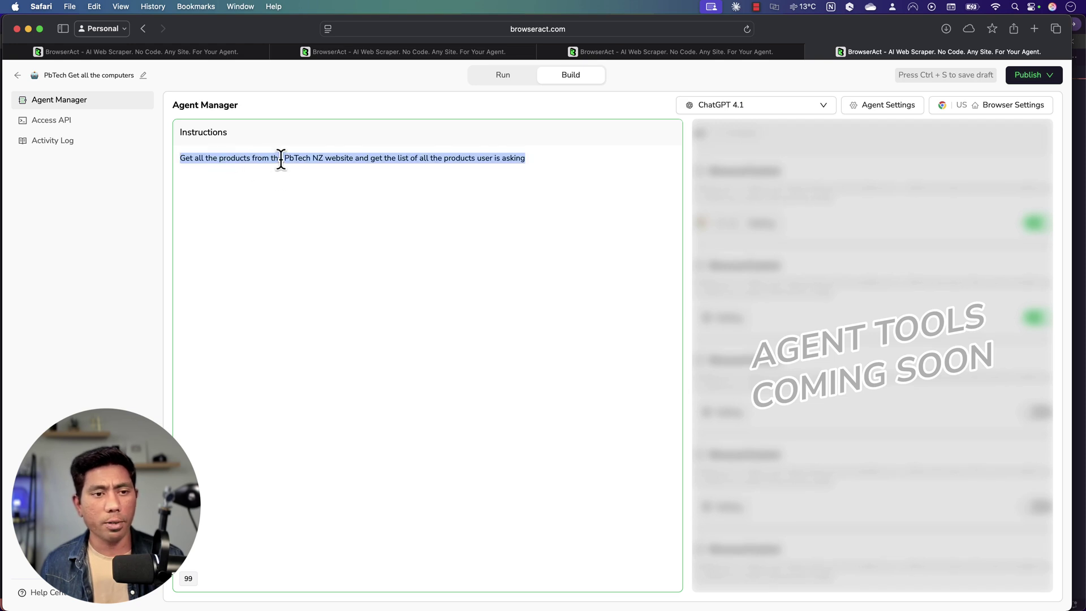
left_click(304, 160)
double_click(334, 160)
left_click_drag(371, 159, 534, 159)
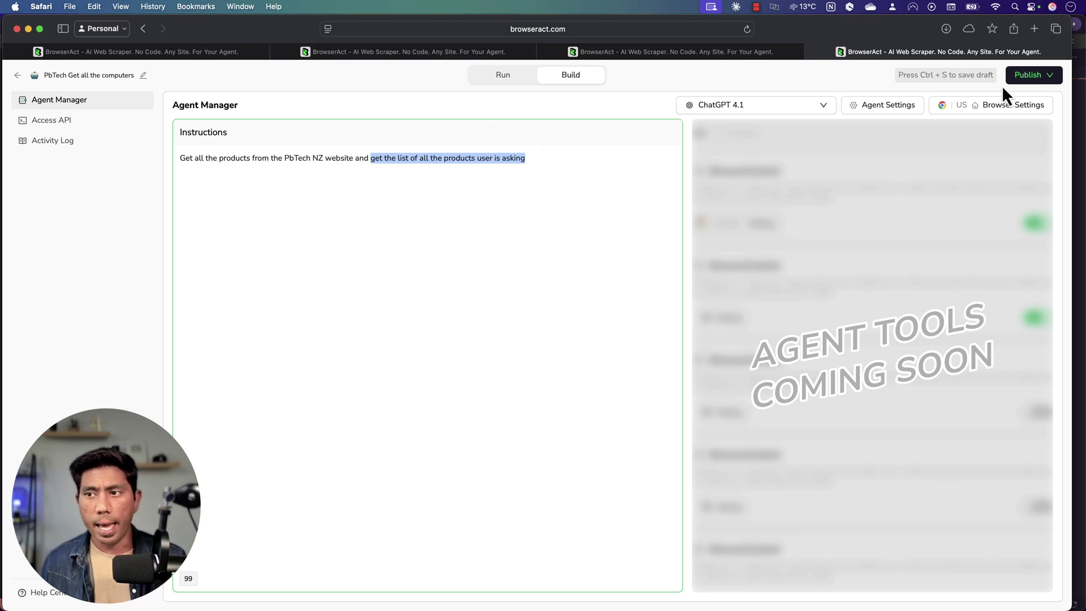
left_click(504, 79)
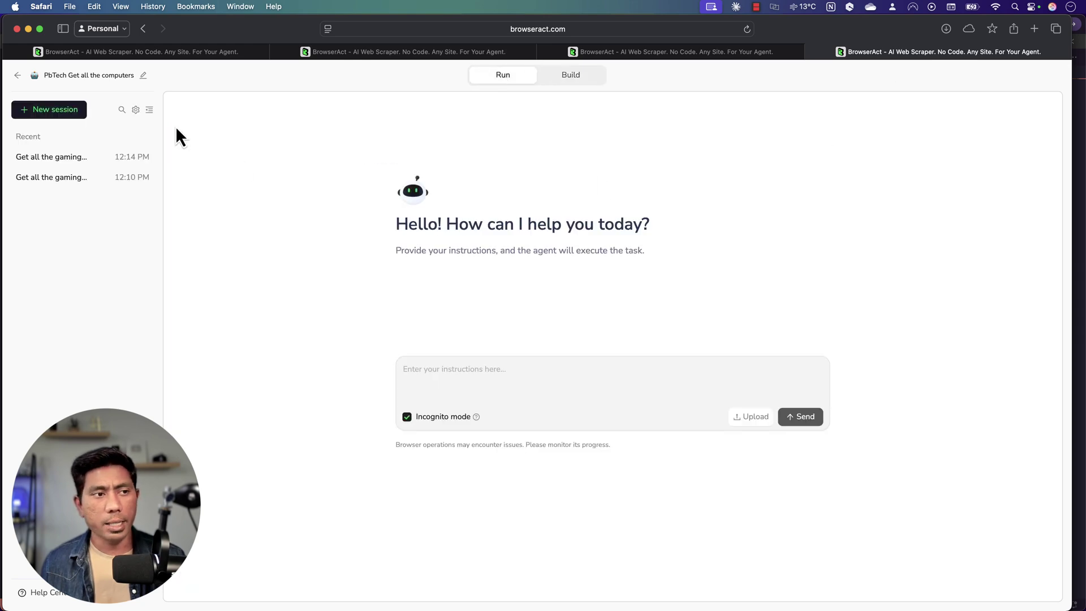
left_click(18, 75)
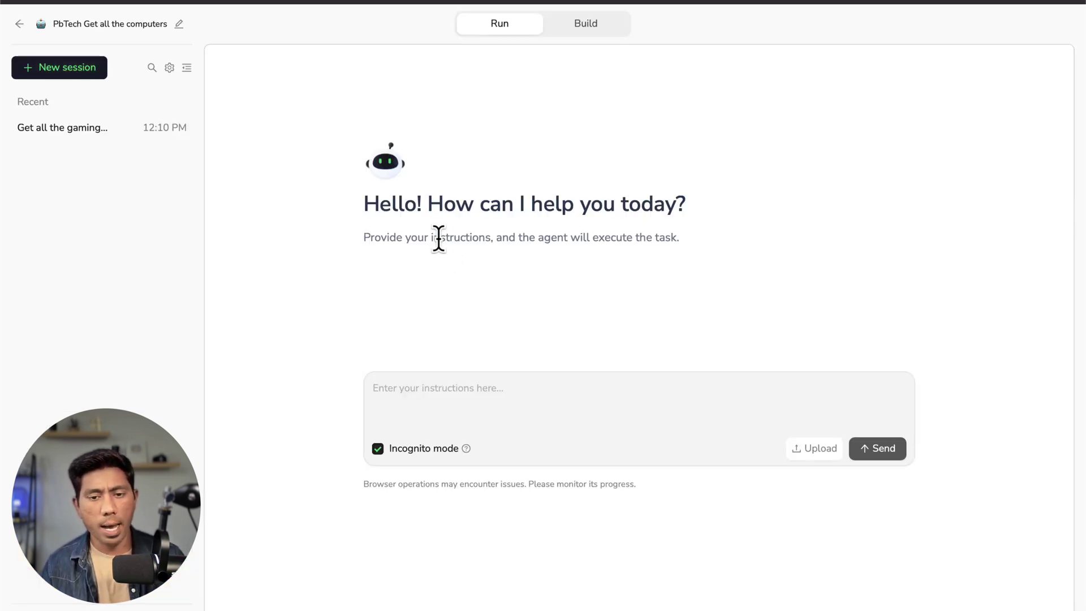
Run the PbTech agent with the request "Get all the gaming computers from PbTech" in incognito mode.
left_click(386, 387)
type("Get all the gaming computers from PbTech")
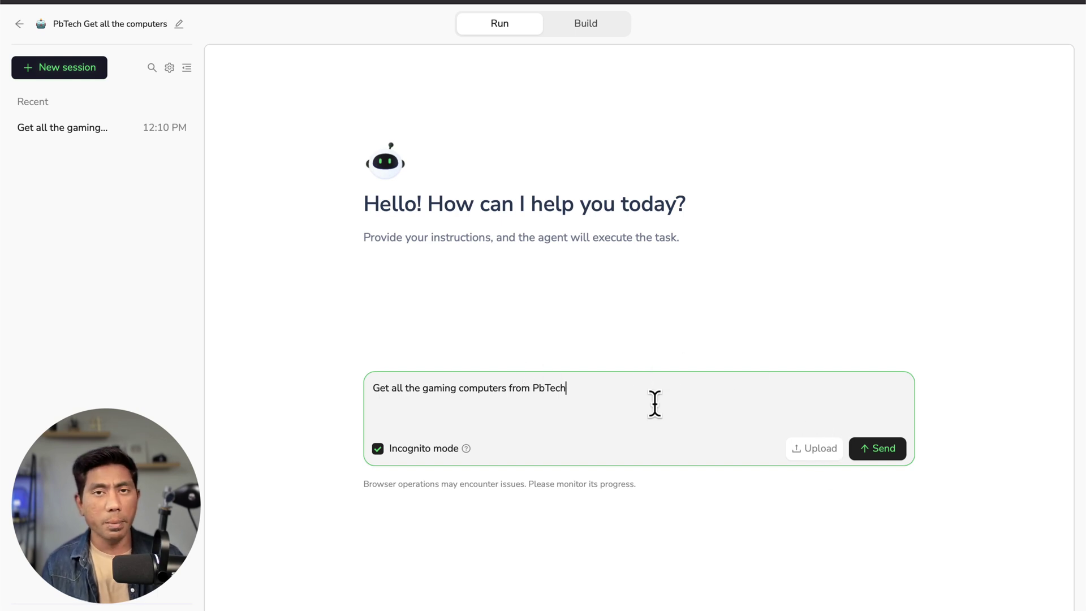
left_click(885, 448)
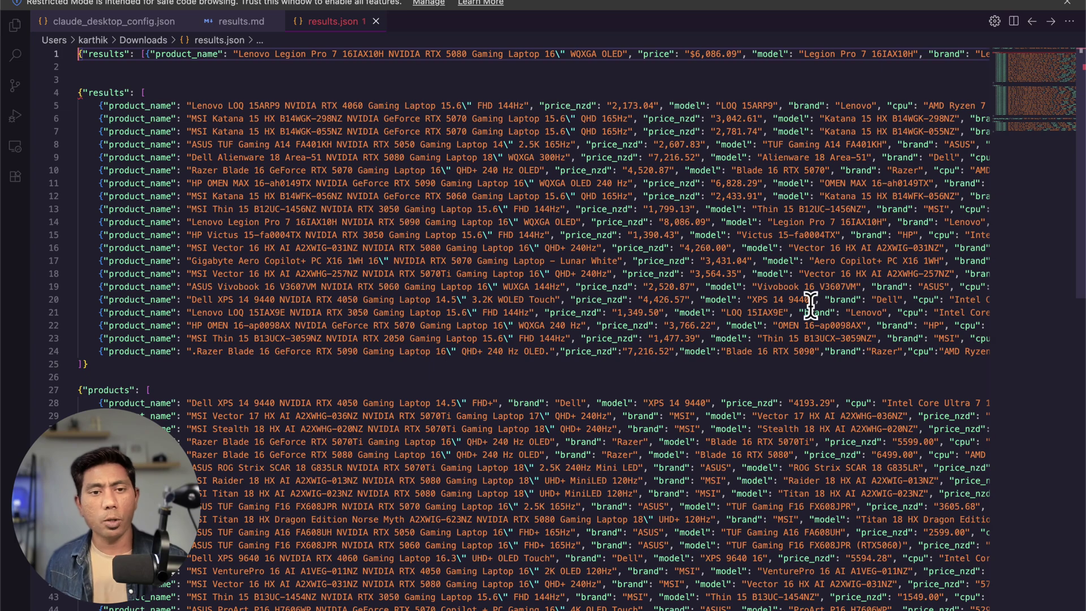
Examine the gaming laptop records in results.json across all fields, from product name and price to the product URL.
scroll(809, 306, "down", 8)
scroll(810, 306, "up", 8)
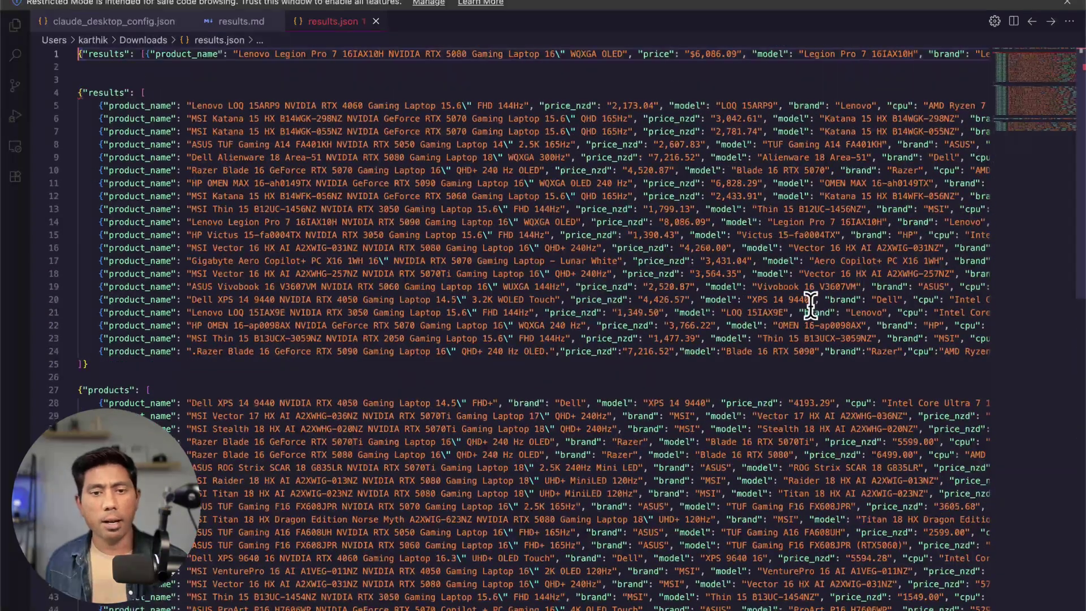
scroll(810, 305, "right", 5)
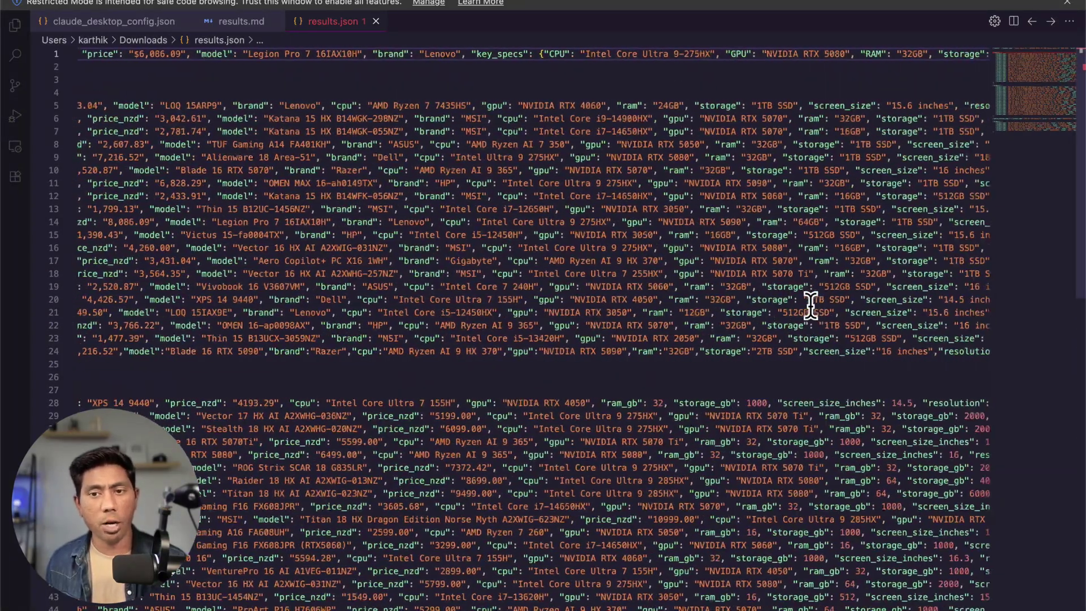
scroll(810, 306, "left", 5)
scroll(810, 306, "right", 10)
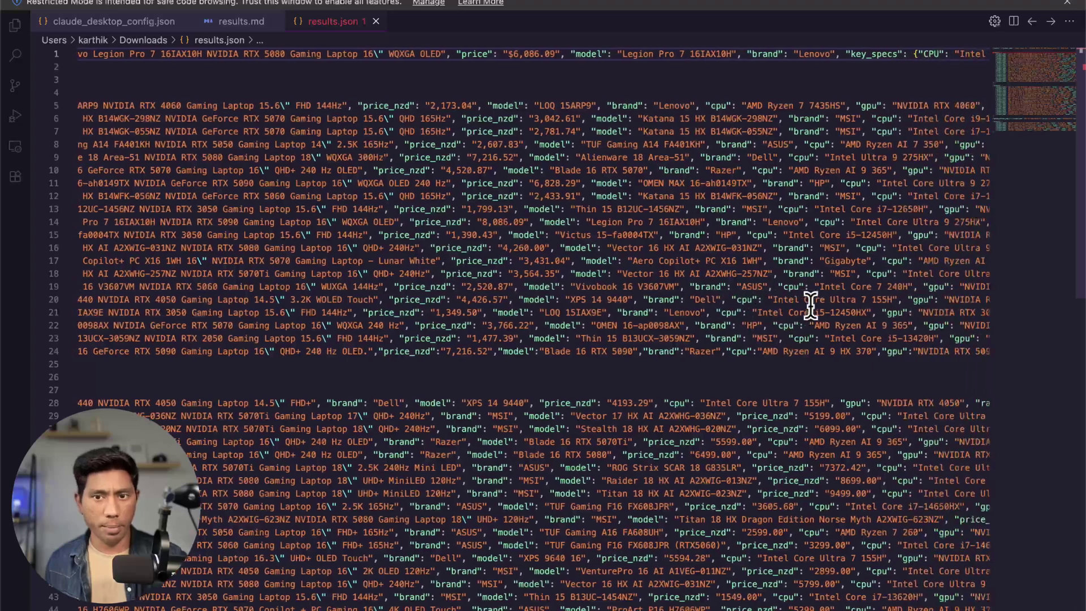
scroll(810, 306, "right", 3)
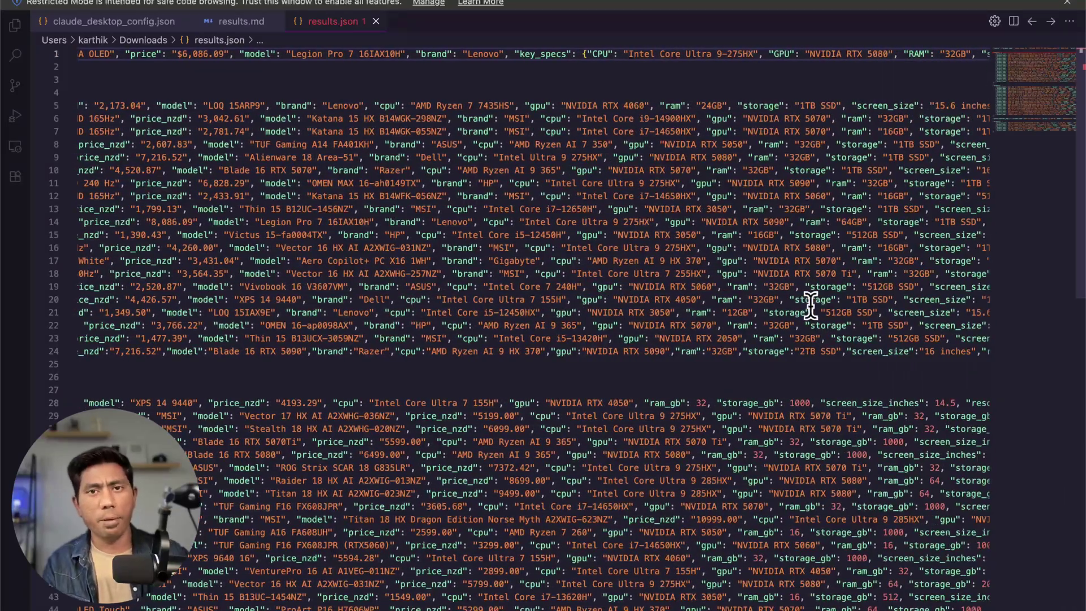
scroll(810, 306, "right", 1)
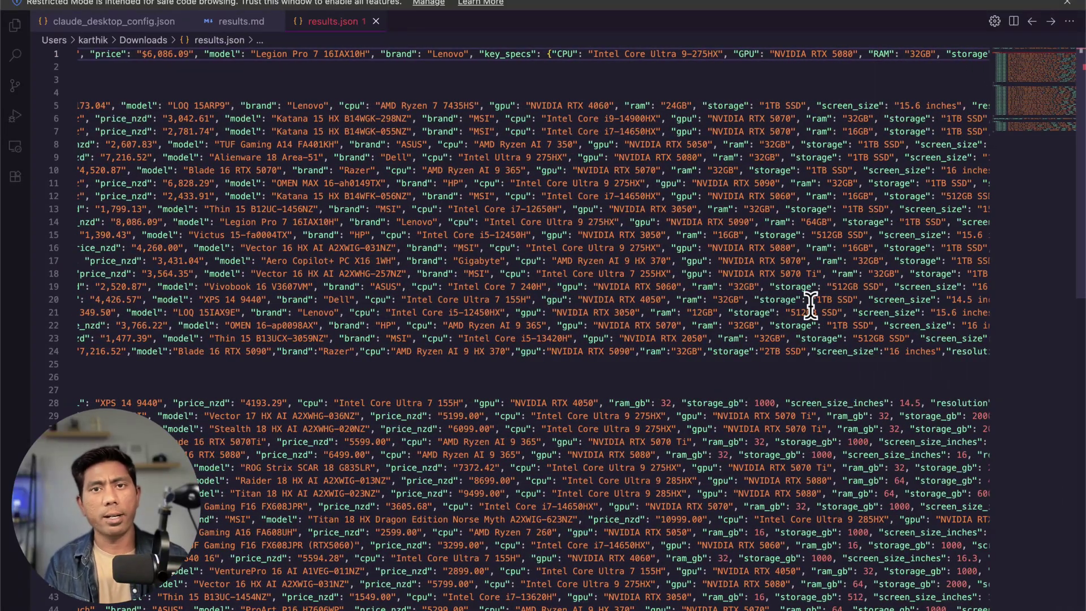
scroll(810, 306, "right", 20)
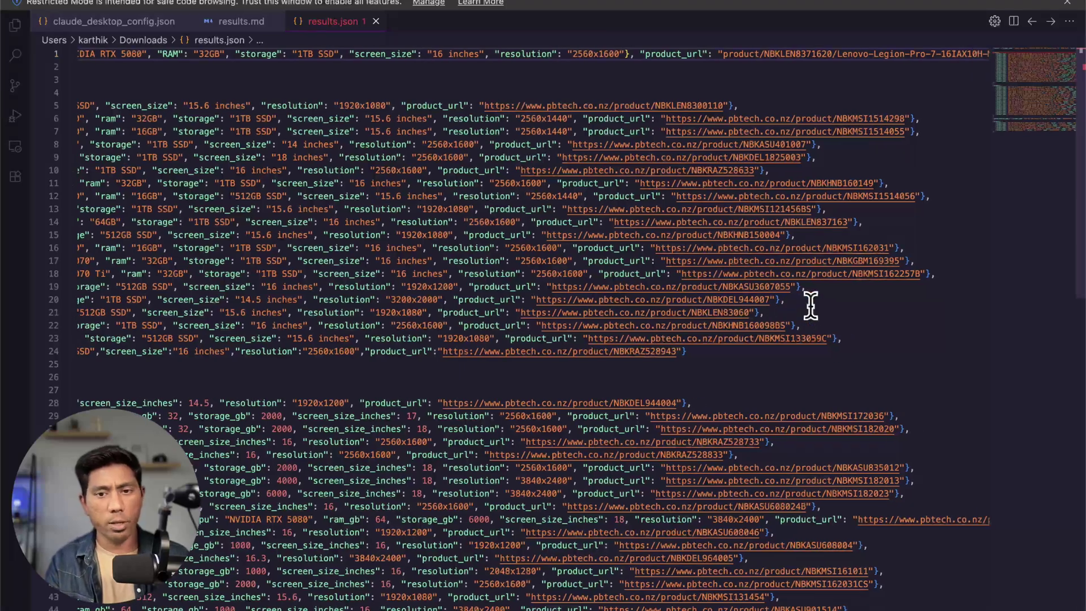
scroll(810, 305, "left", 20)
Examine the remaining product lists in results.json down to the gaming desktops, and return to the first records.
scroll(810, 305, "down", 5)
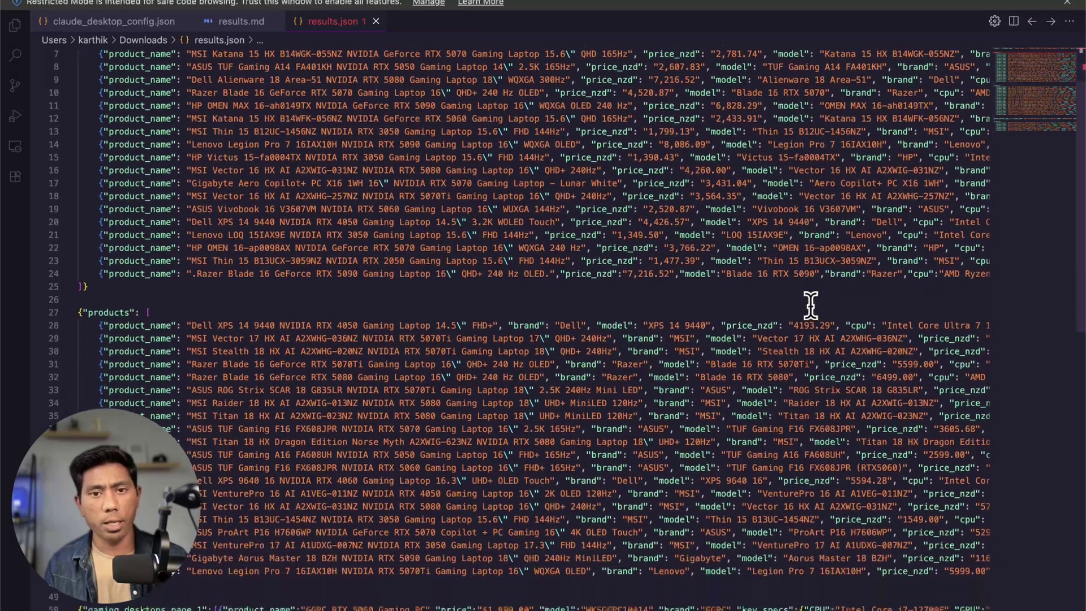
scroll(810, 306, "down", 1)
scroll(810, 305, "down", 5)
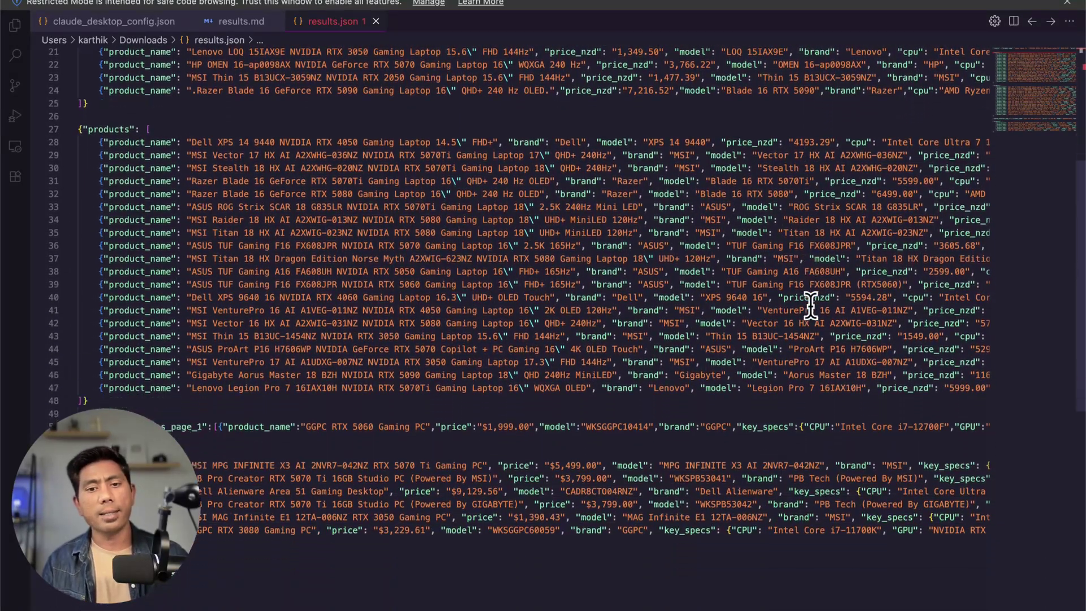
scroll(810, 306, "up", 10)
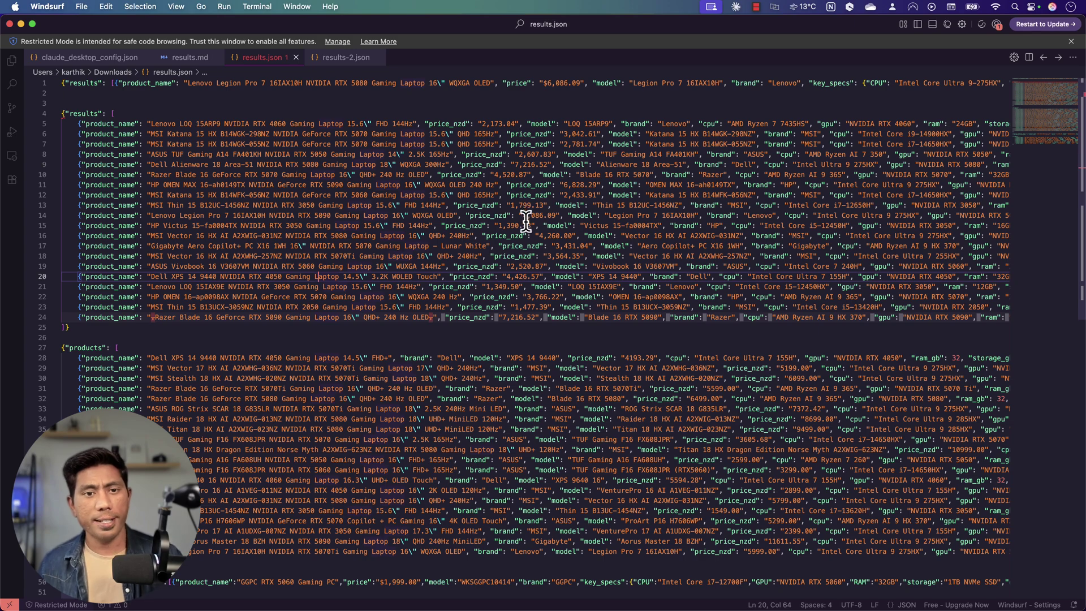
scroll(517, 286, "down", 15)
scroll(517, 286, "up", 15)
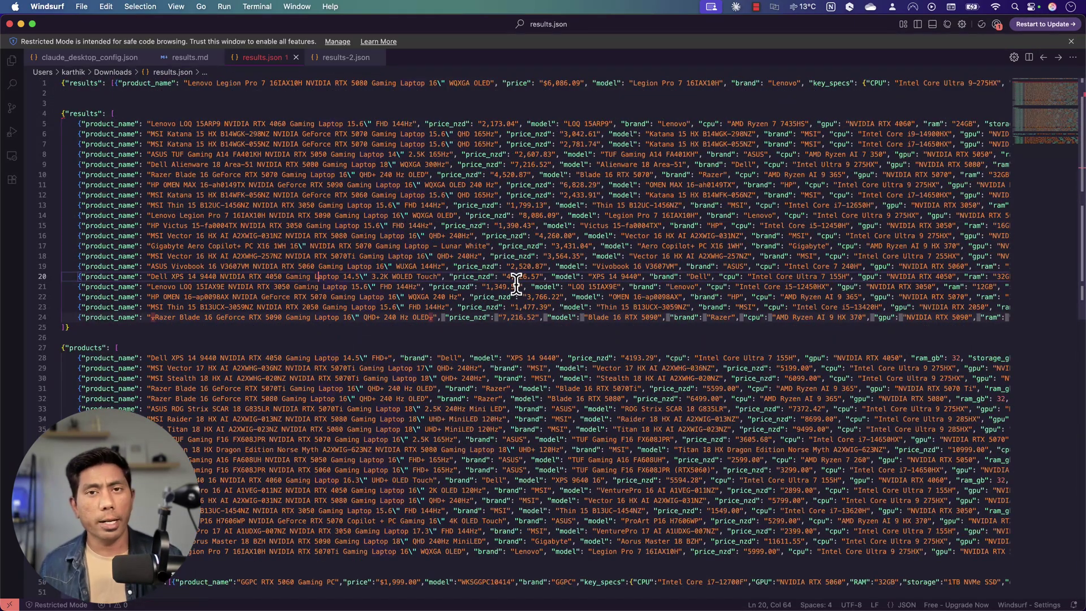
Switch to BrowserAct in Safari and open the existing "New Workflow" from the workflows list.
key("super+Tab")
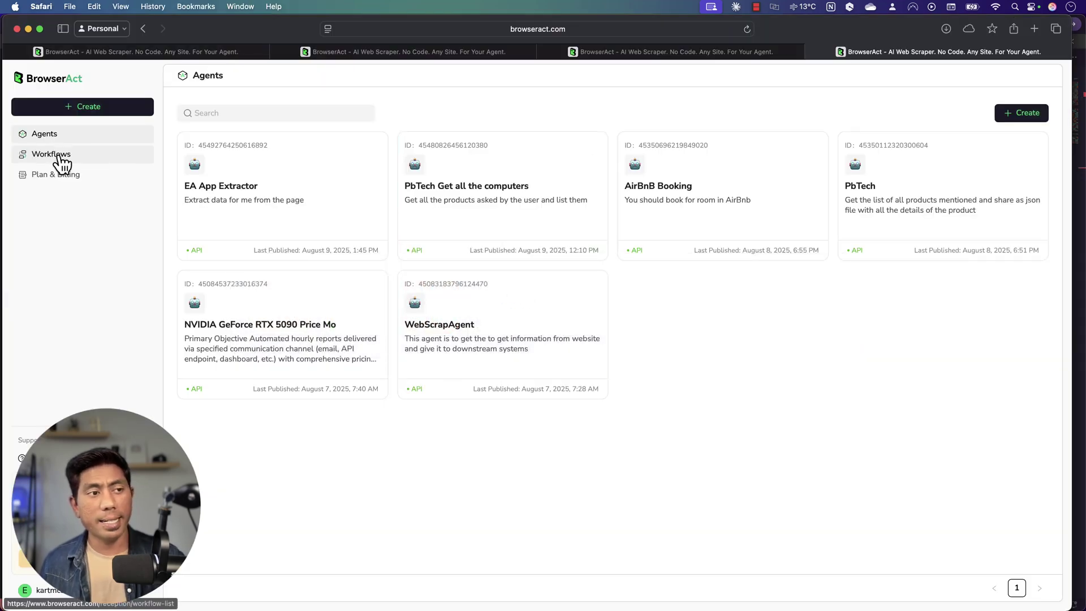
left_click(60, 158)
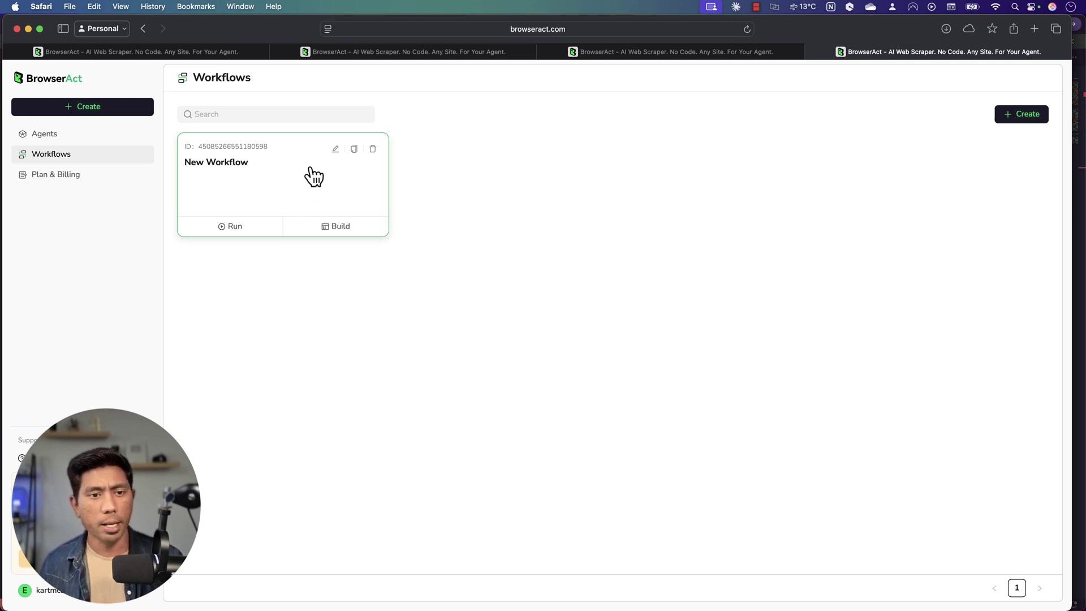
left_click(272, 199)
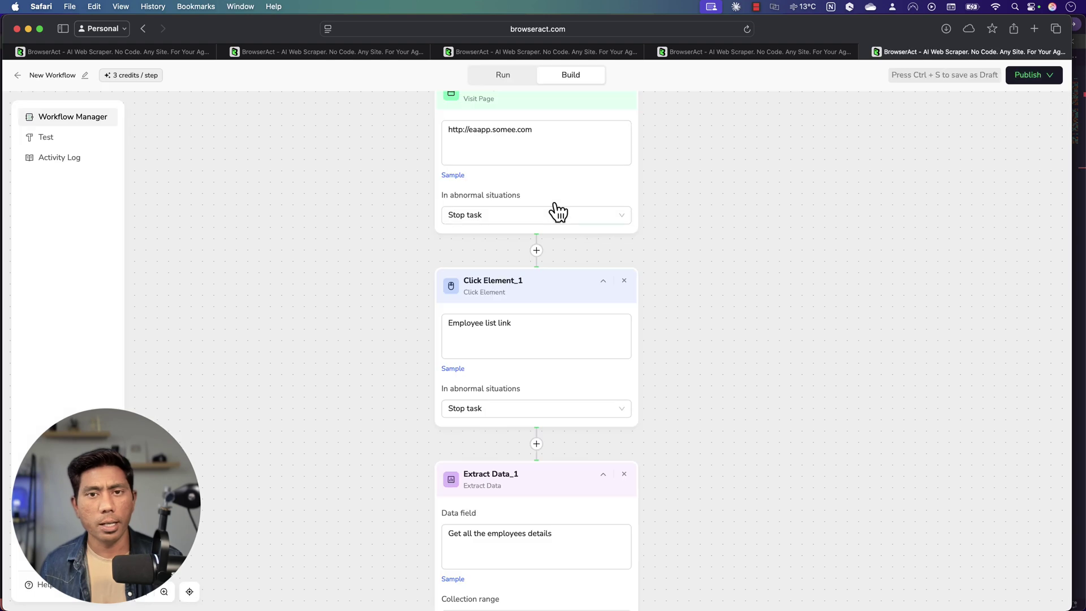
Examine the workflow's input parameters, its Eaapp login credential settings and the Start node, leaving the credential unchanged.
scroll(536, 215, "up", 4)
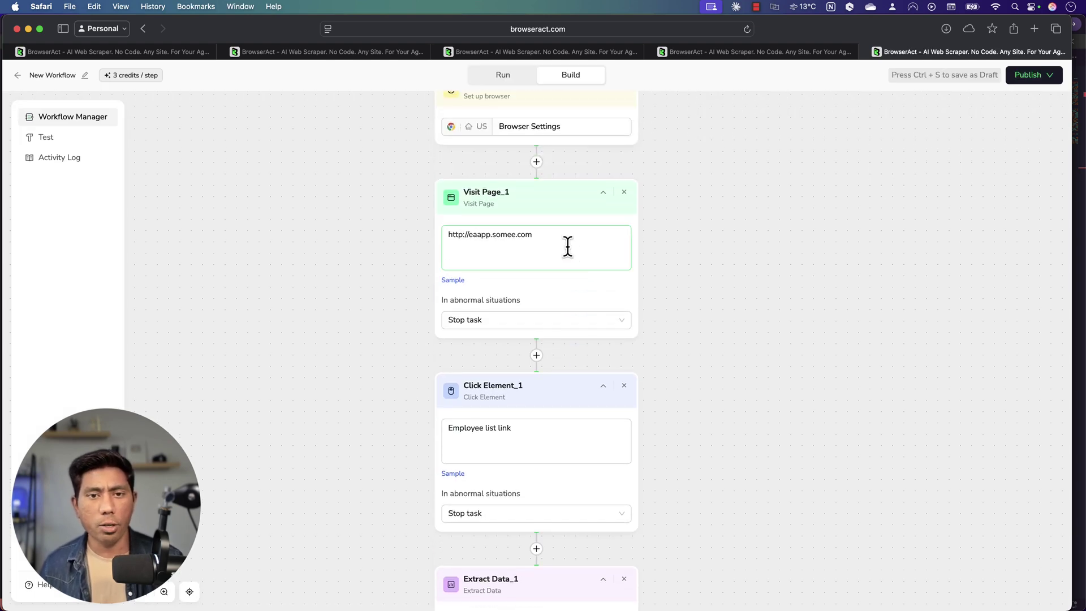
scroll(552, 242, "up", 8)
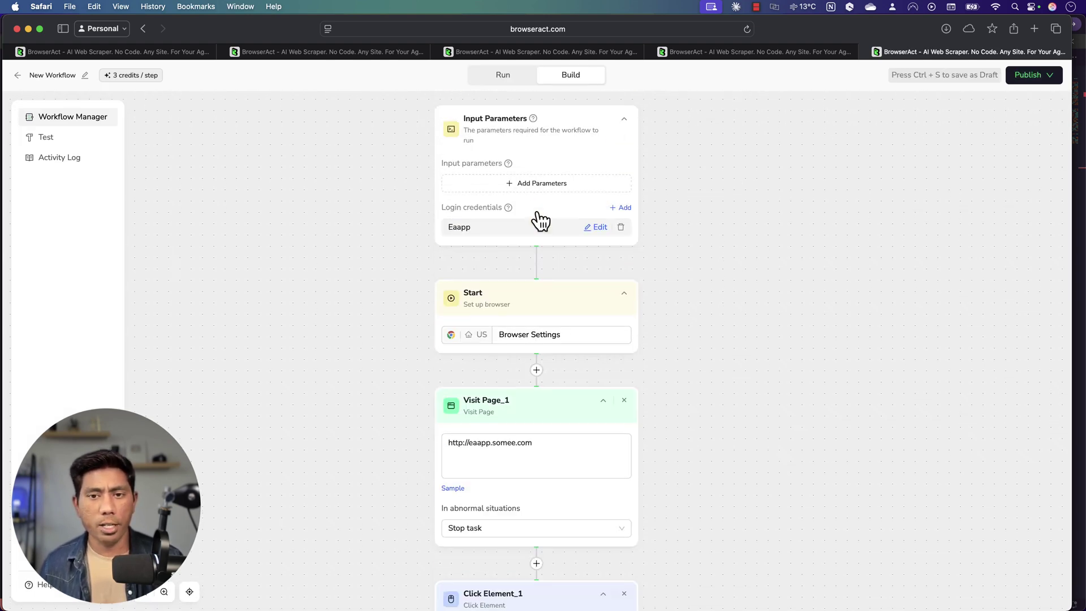
scroll(541, 221, "up", 1)
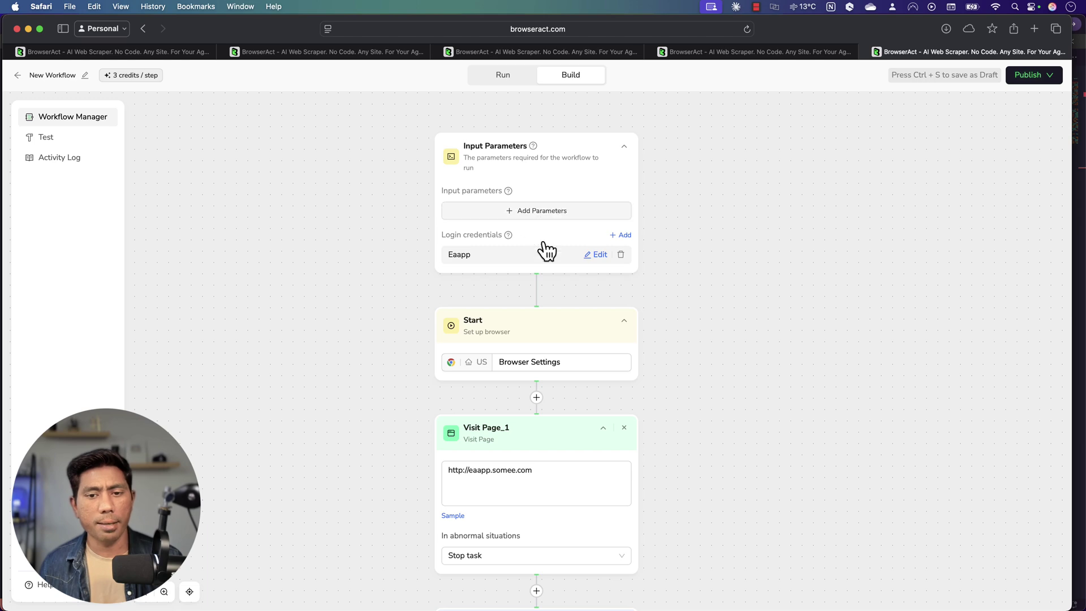
left_click(594, 258)
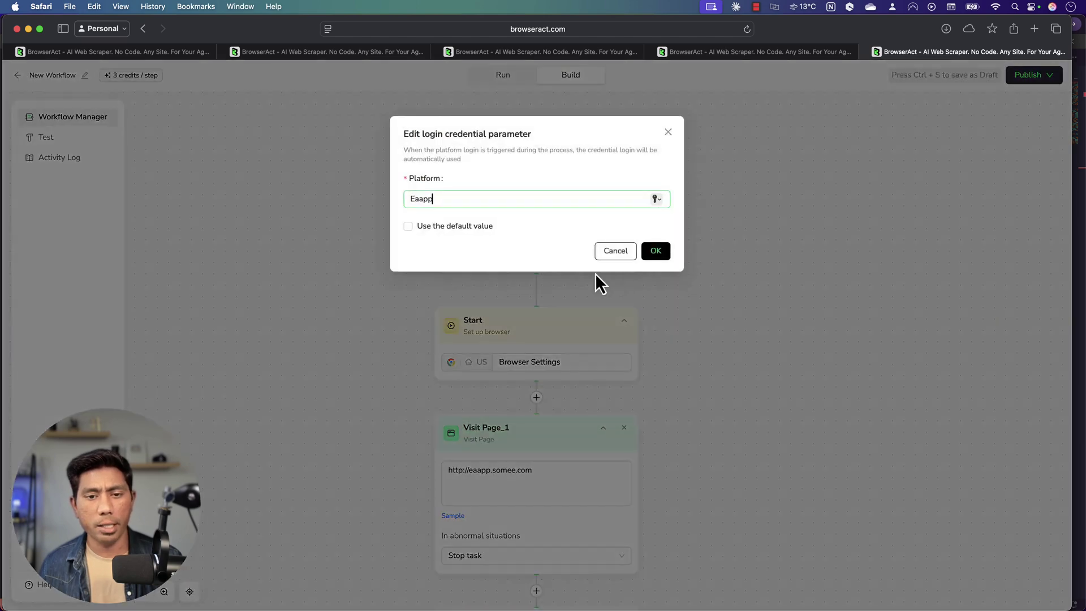
left_click(670, 135)
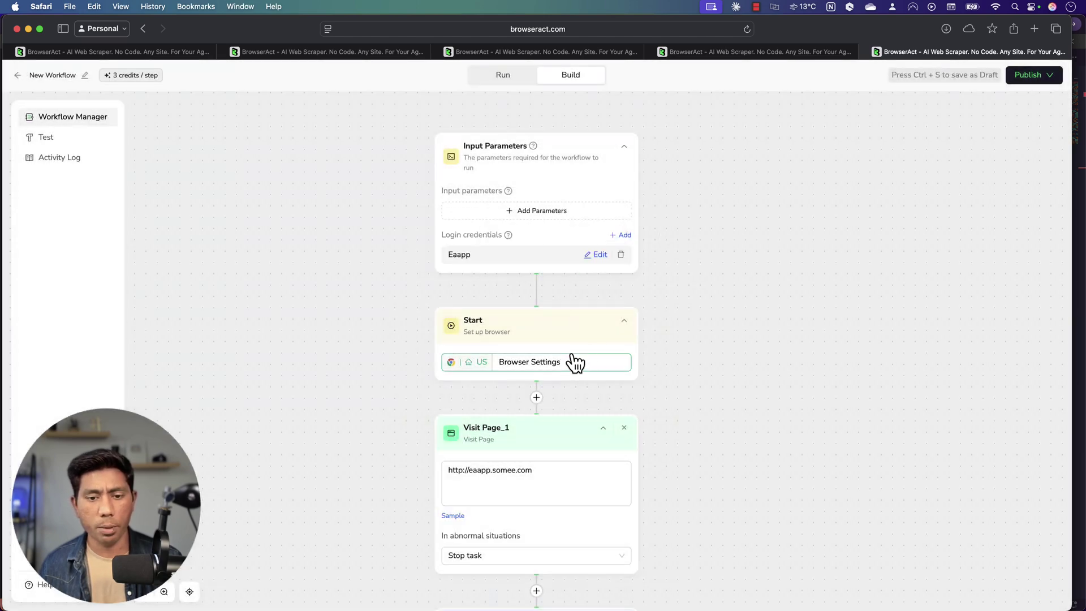
scroll(575, 368, "down", 2)
scroll(577, 379, "down", 2)
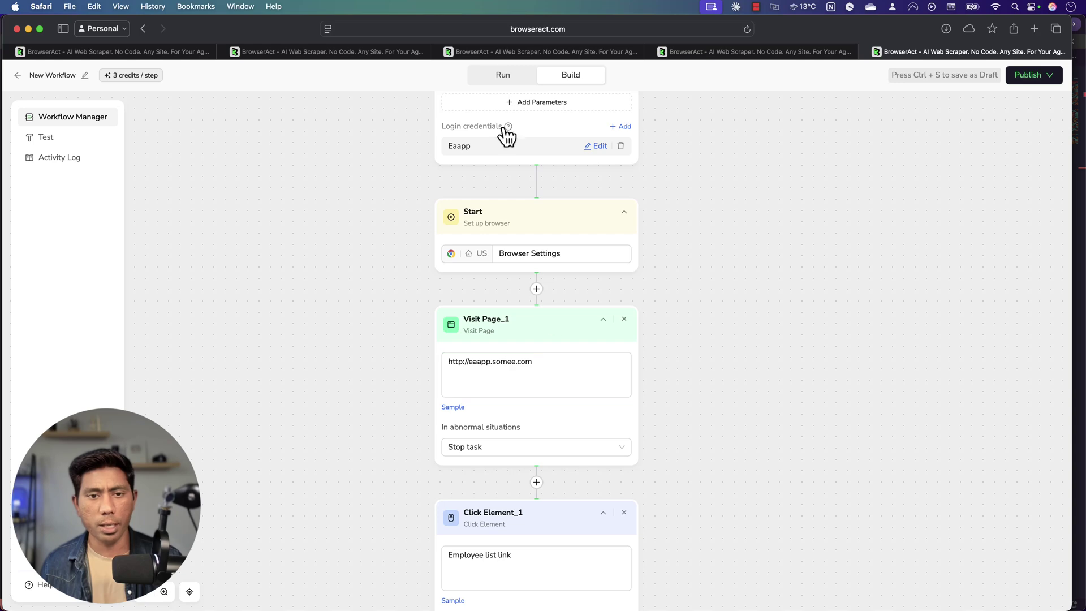
left_click_drag(507, 136, 524, 232)
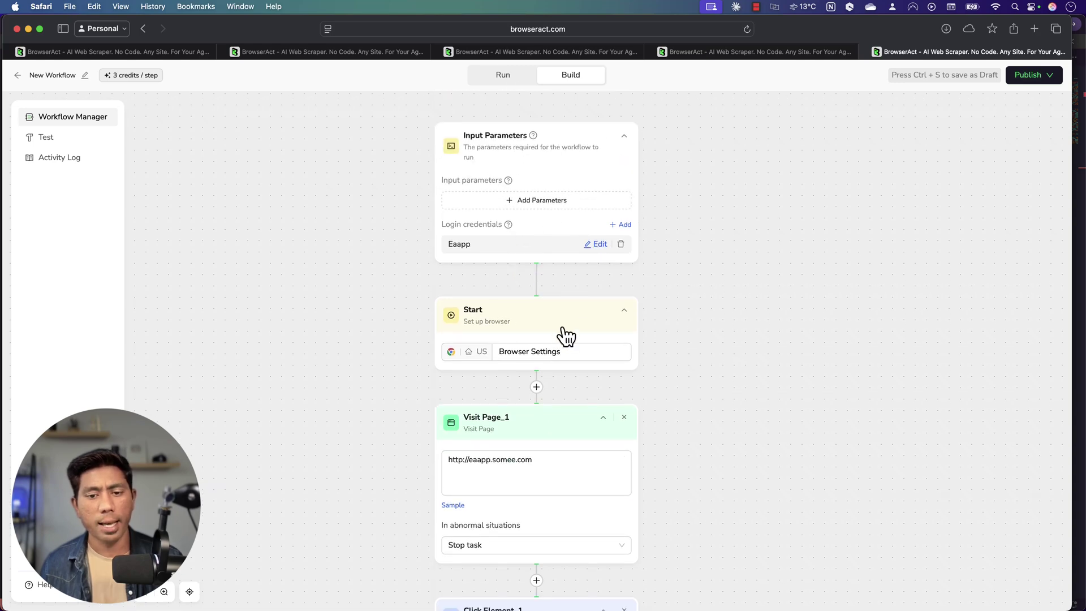
scroll(566, 354, "down", 1)
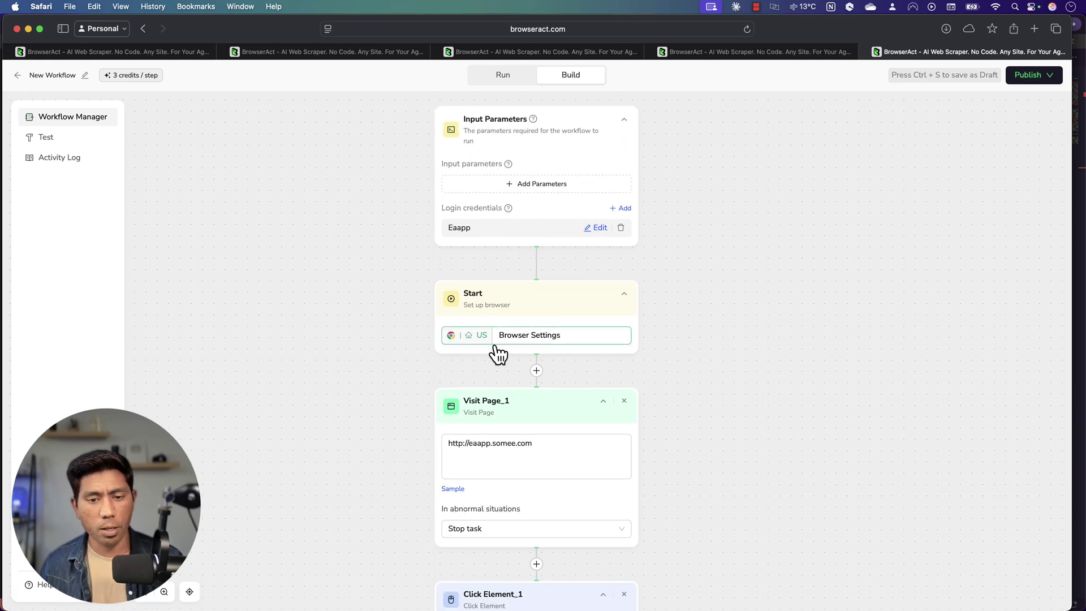
Review the workflow's Visit Page, Click Element, Extract Data and Finish: Output Data nodes, including the site URL, target link and output format.
scroll(543, 373, "down", 3)
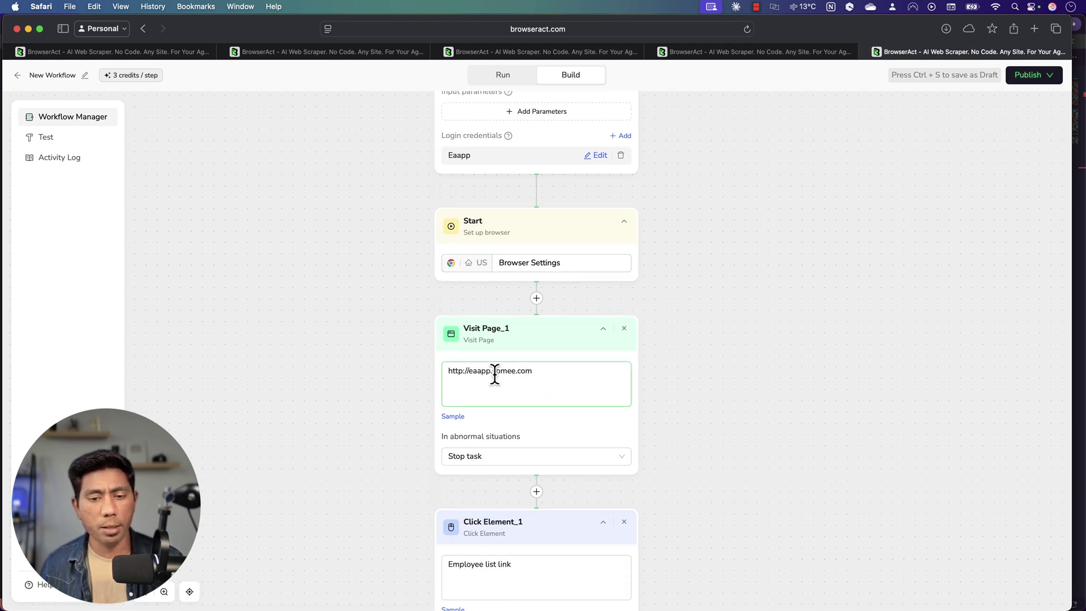
triple_click(496, 374)
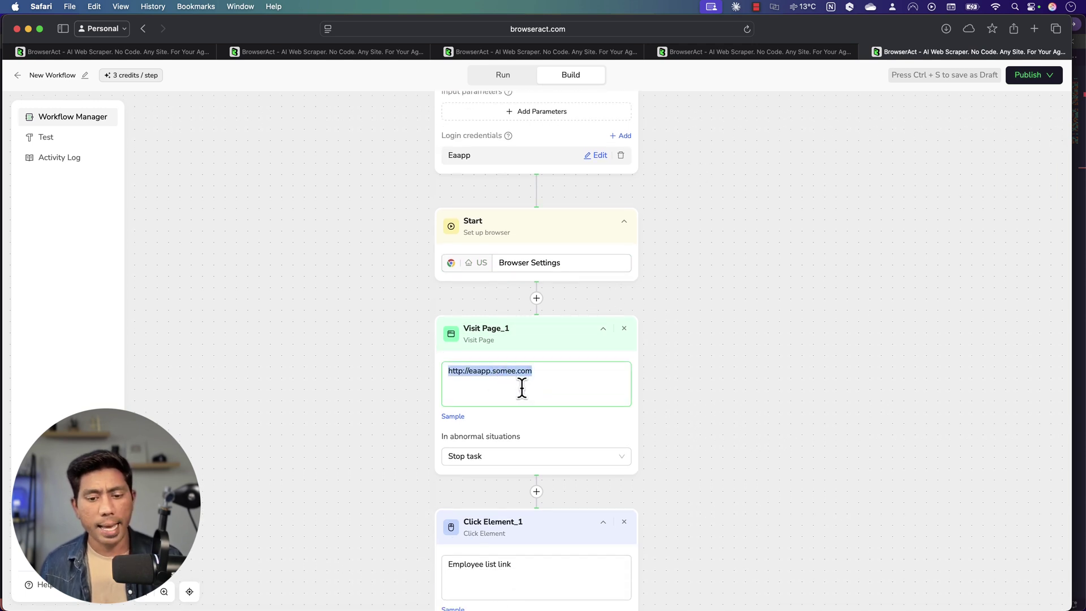
scroll(589, 456, "down", 3)
double_click(476, 463)
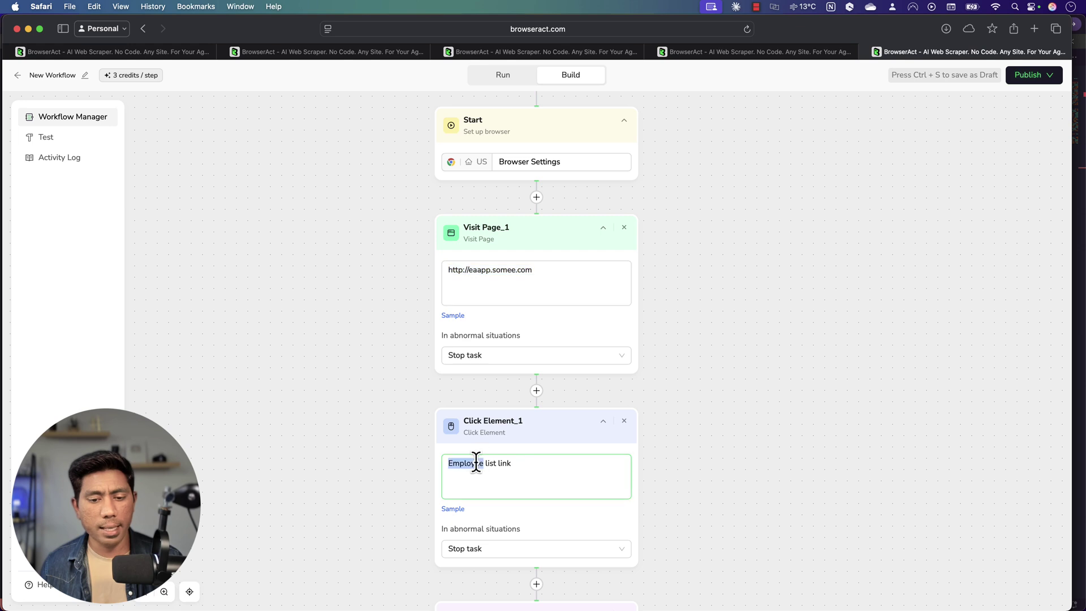
triple_click(477, 463)
scroll(599, 448, "down", 1)
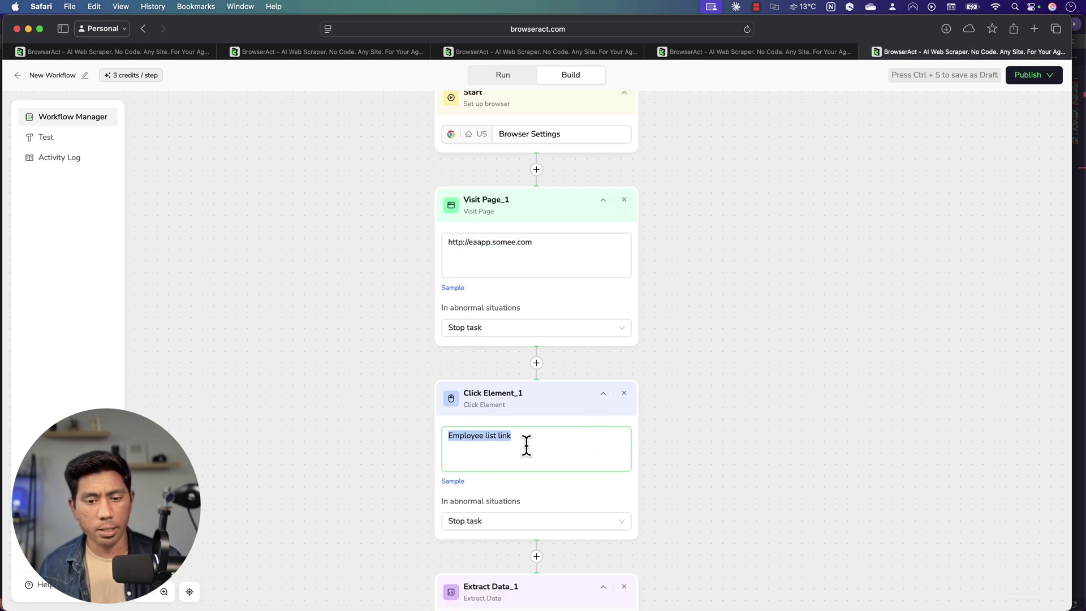
scroll(744, 452, "down", 5)
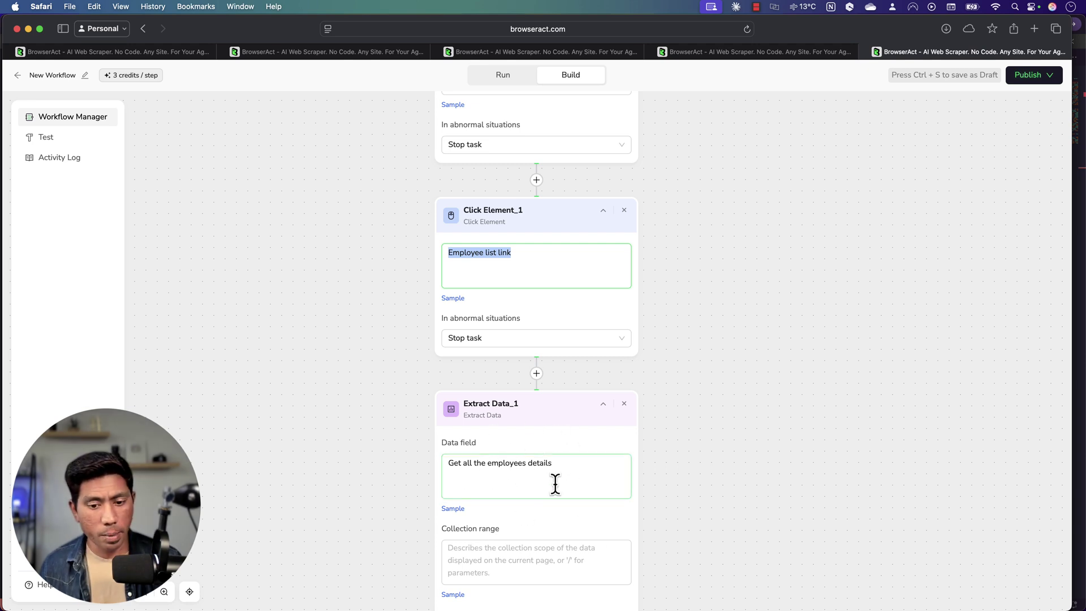
scroll(618, 504, "down", 6)
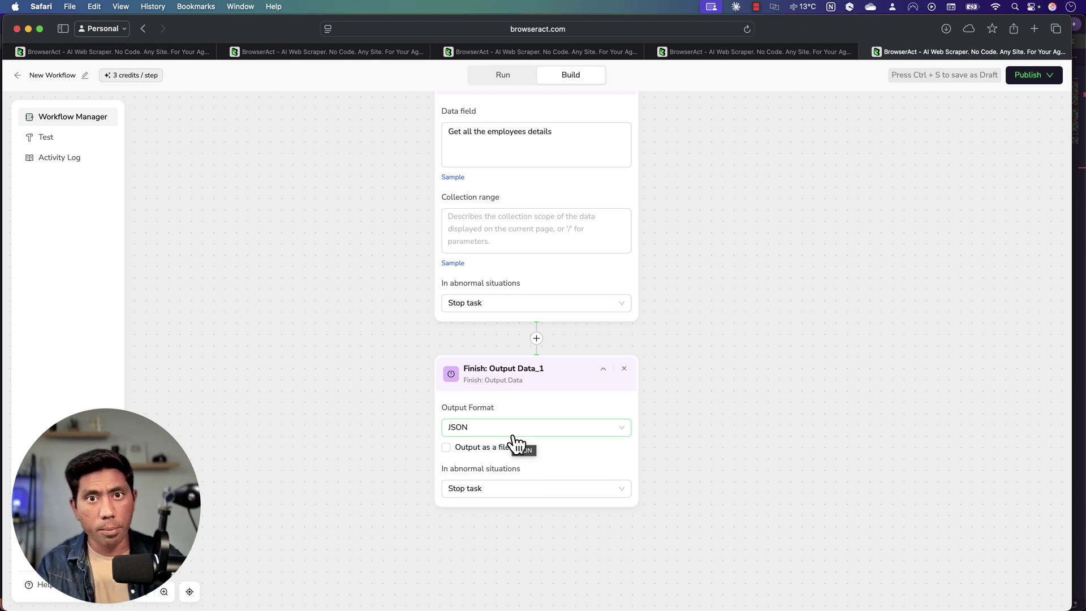
scroll(516, 444, "up", 2)
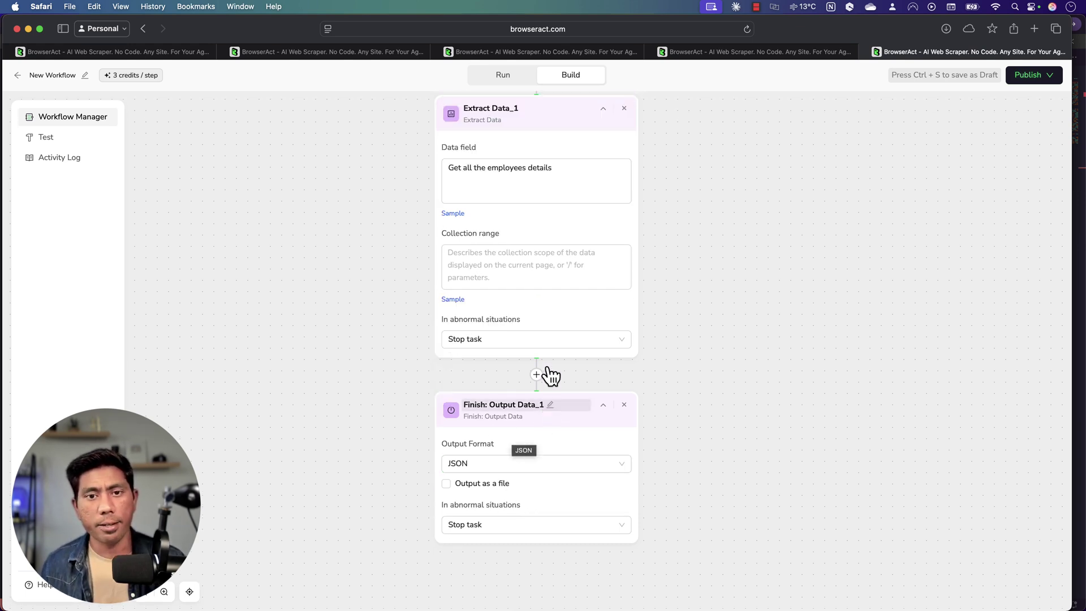
scroll(585, 347, "up", 3)
scroll(676, 335, "up", 4)
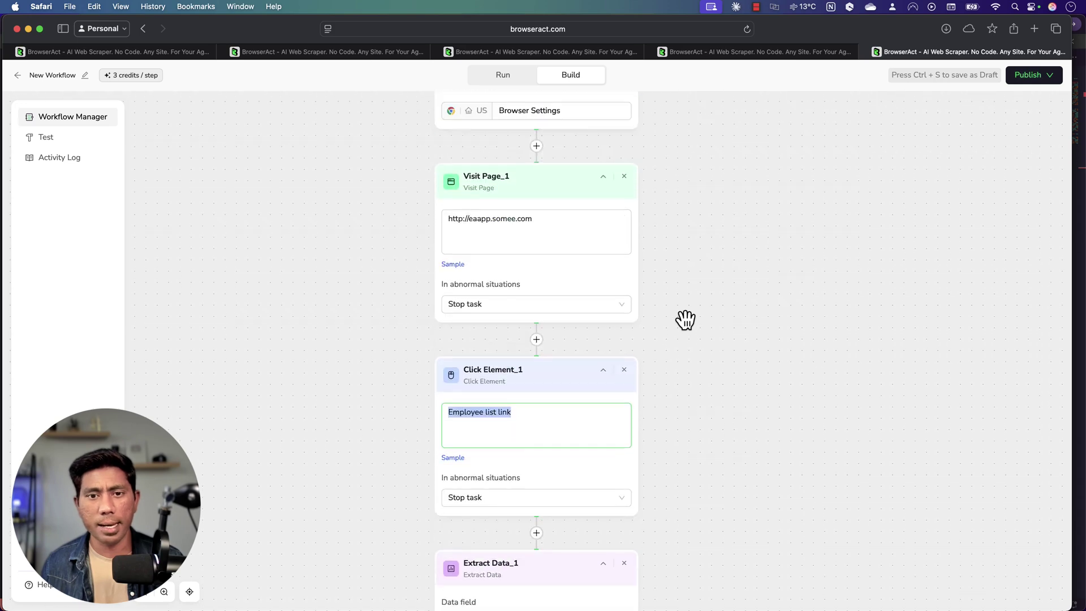
scroll(670, 331, "up", 1)
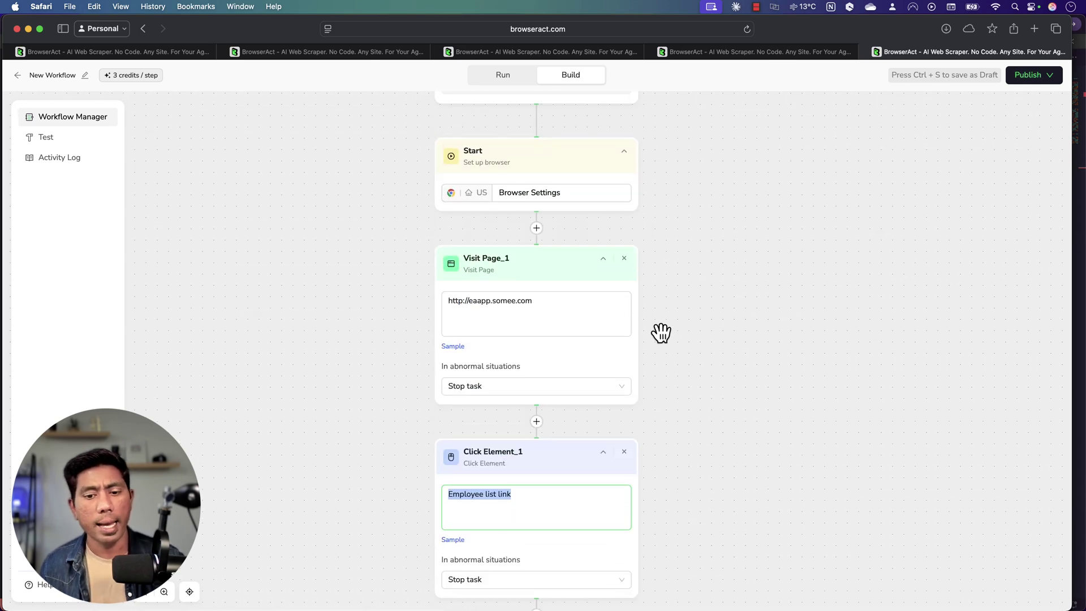
scroll(594, 424, "down", 1)
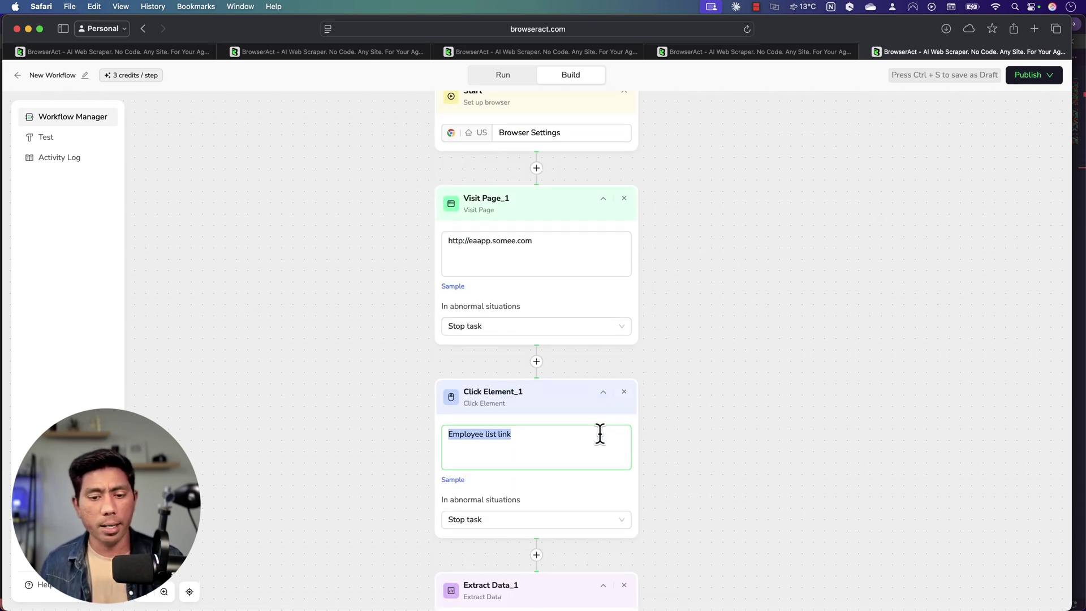
scroll(604, 439, "down", 7)
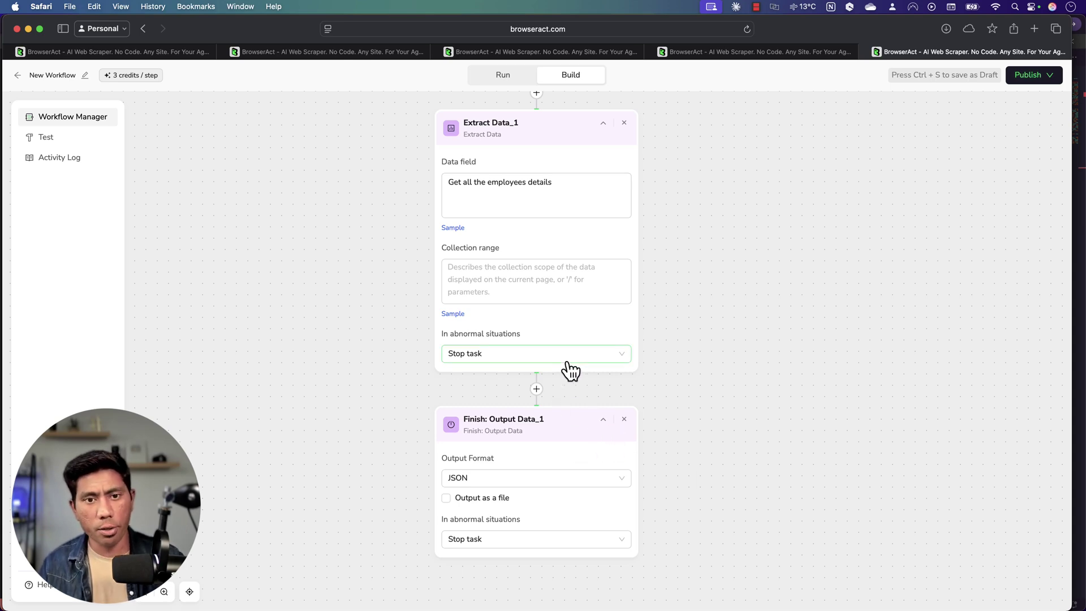
Add a Scroll Page node between Extract Data and Finish: Output Data, with the scroll instruction "Go to the last footer page".
left_click(536, 388)
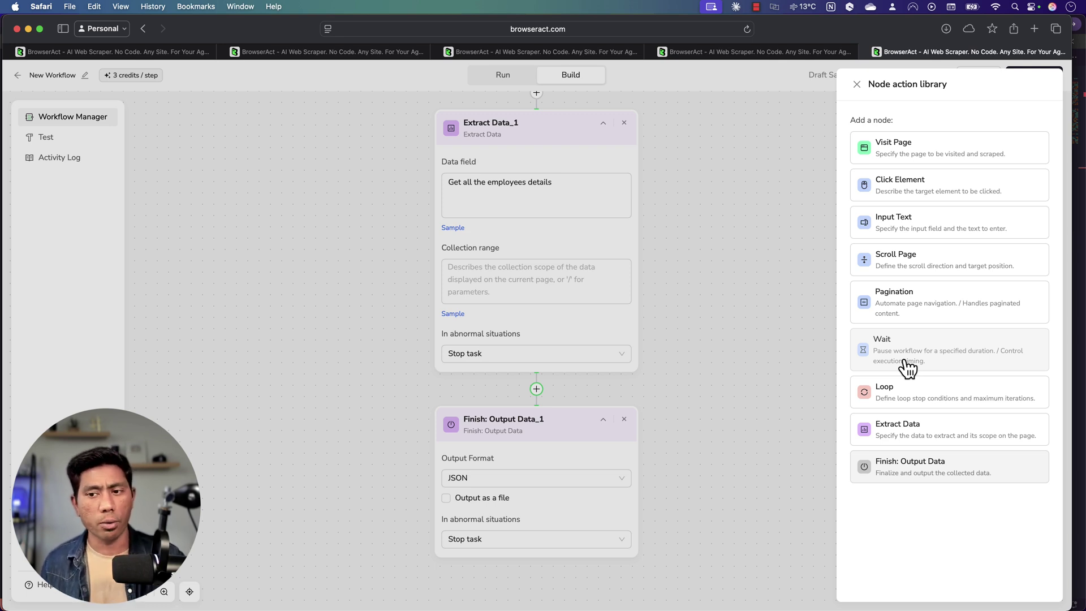
left_click(914, 260)
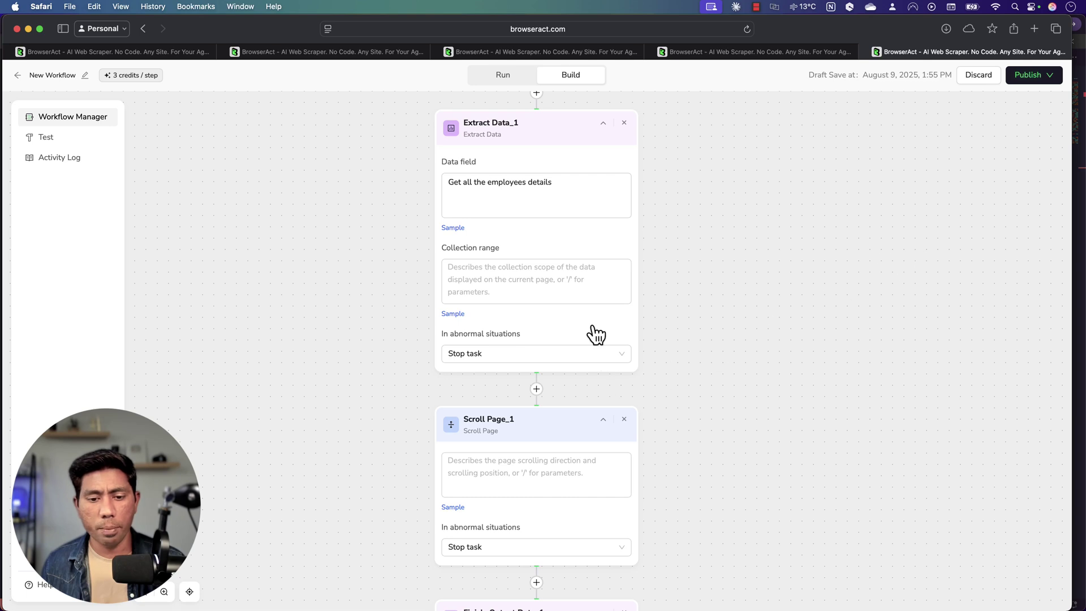
left_click(545, 478)
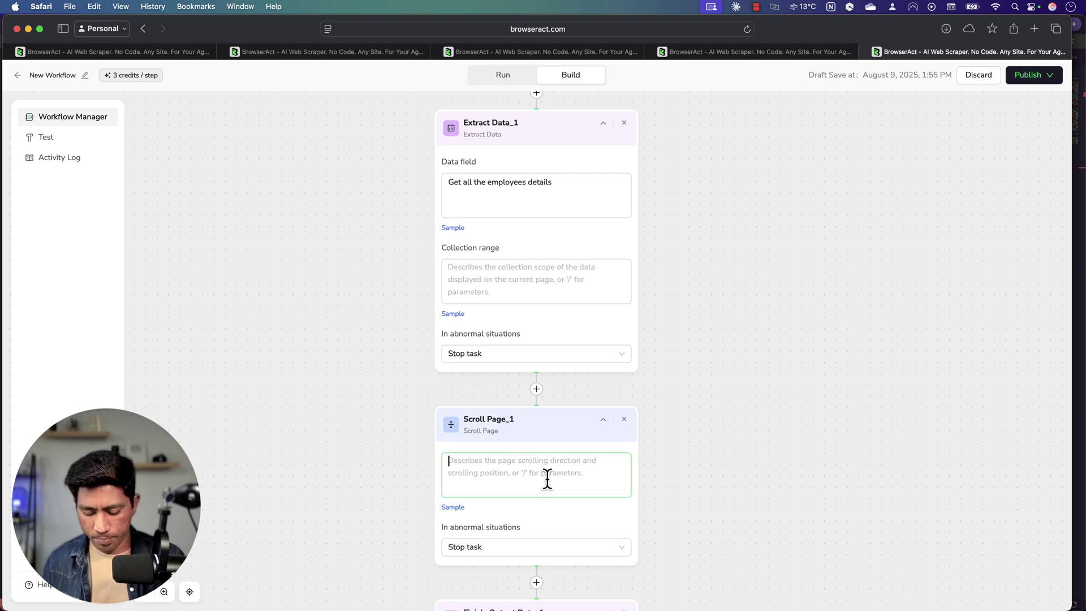
type("Go to the last ")
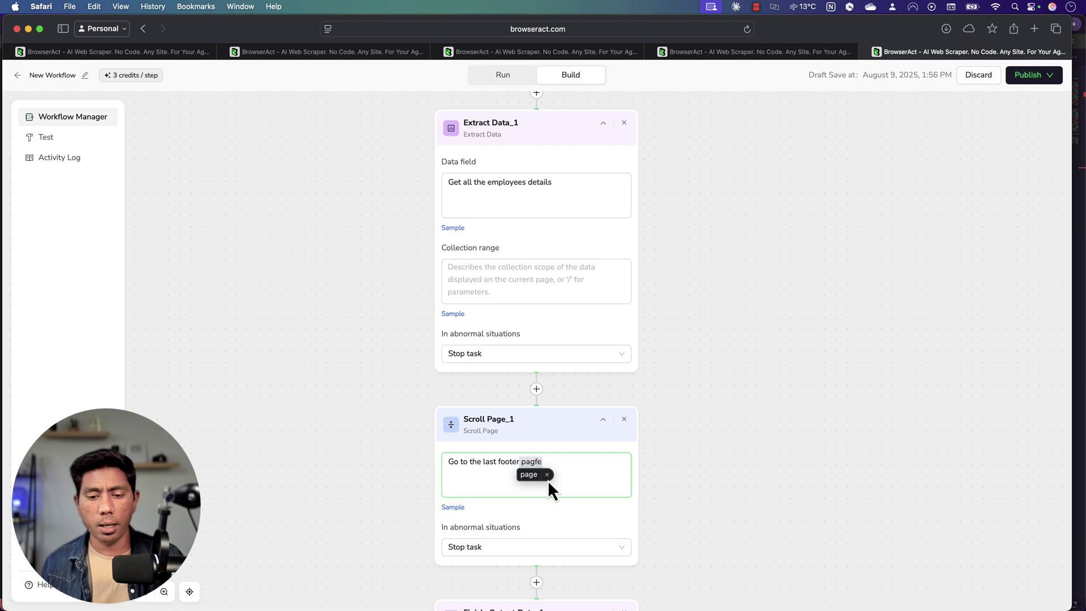
type("footer page")
Set the Scroll Page node's handling of abnormal situations to "Ignore this node and continue execution".
scroll(674, 458, "down", 1)
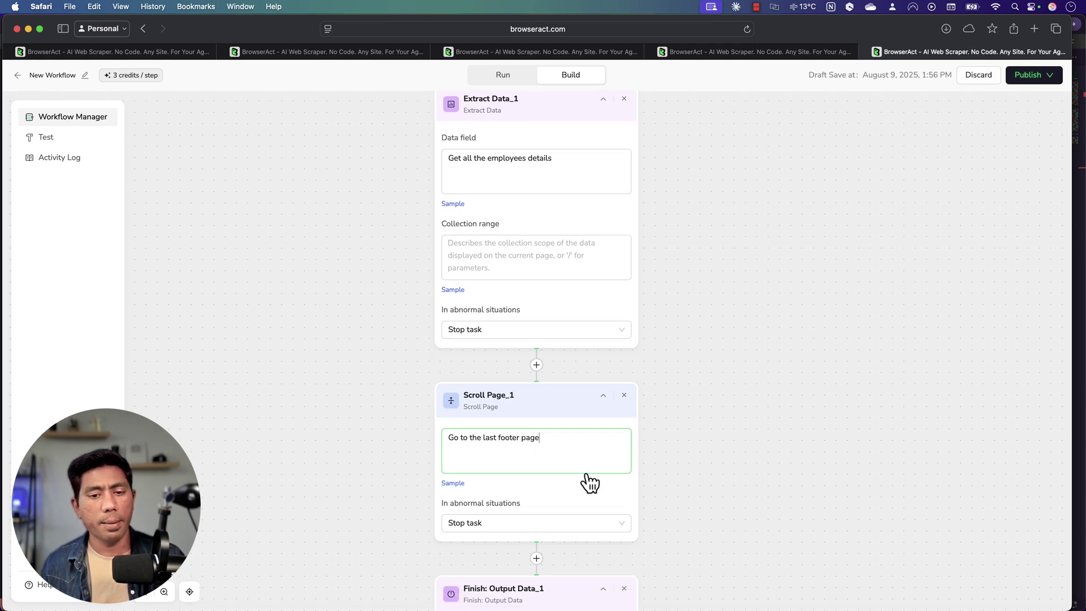
left_click(622, 526)
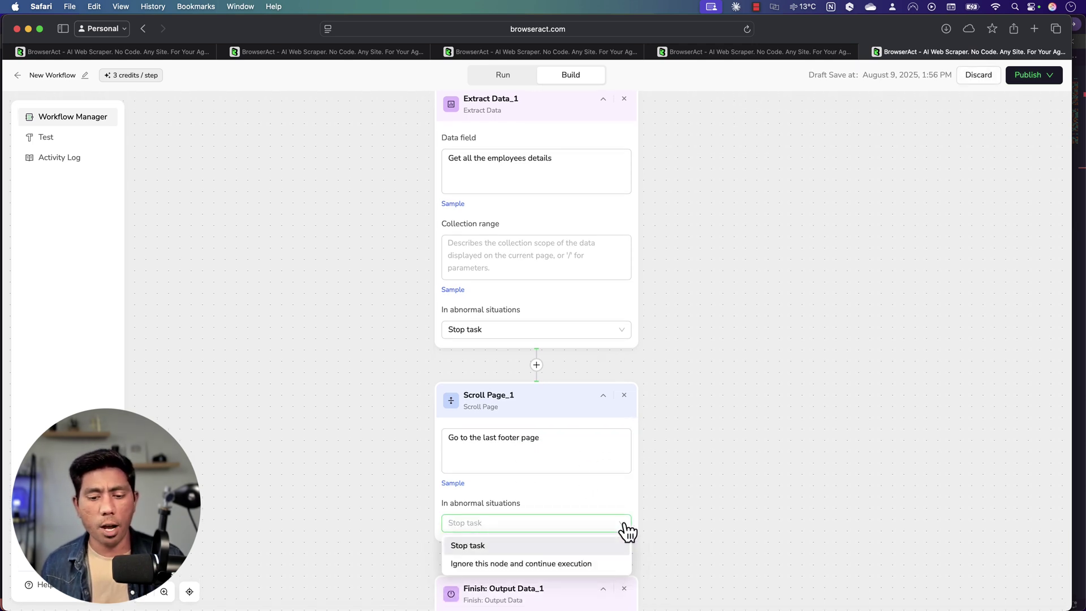
left_click(546, 564)
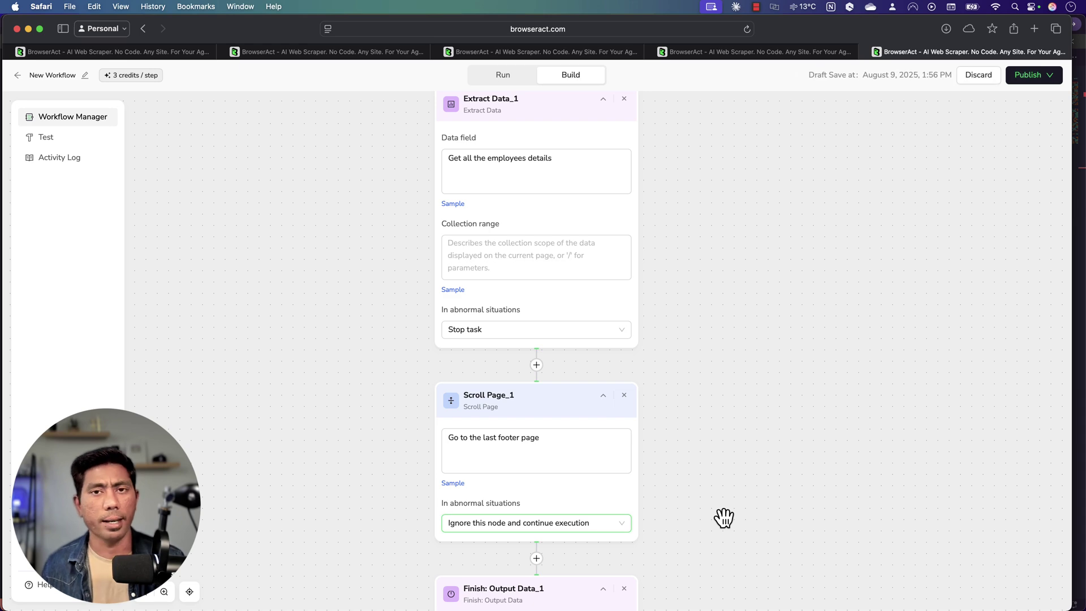
Review the workflow's nodes from the final output up to the input parameters, and open the publishing options.
scroll(736, 393, "down", 3)
scroll(739, 398, "down", 3)
scroll(740, 396, "up", 7)
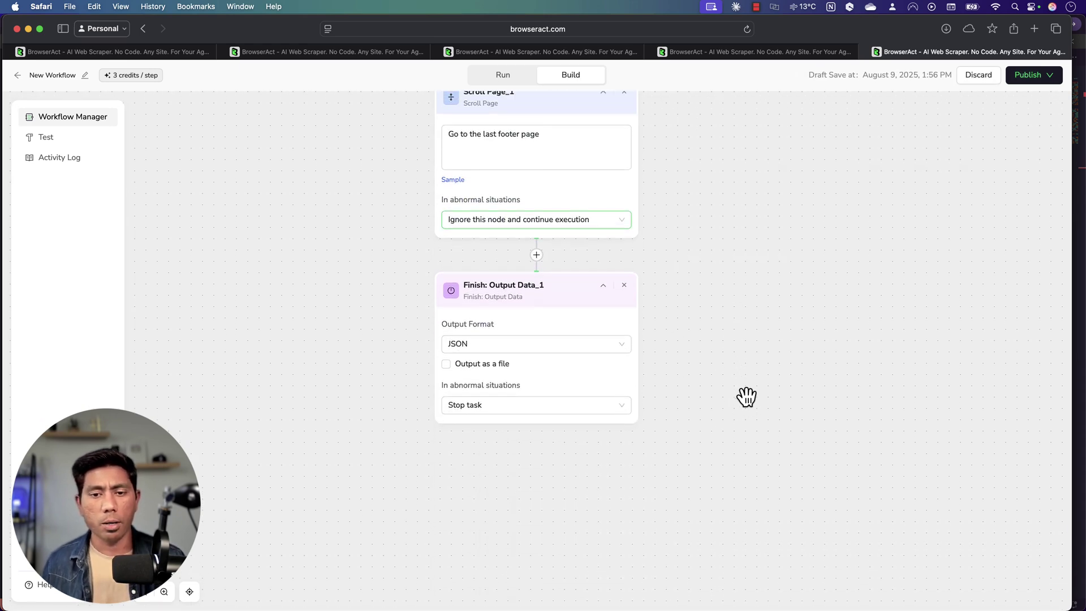
scroll(740, 393, "up", 15)
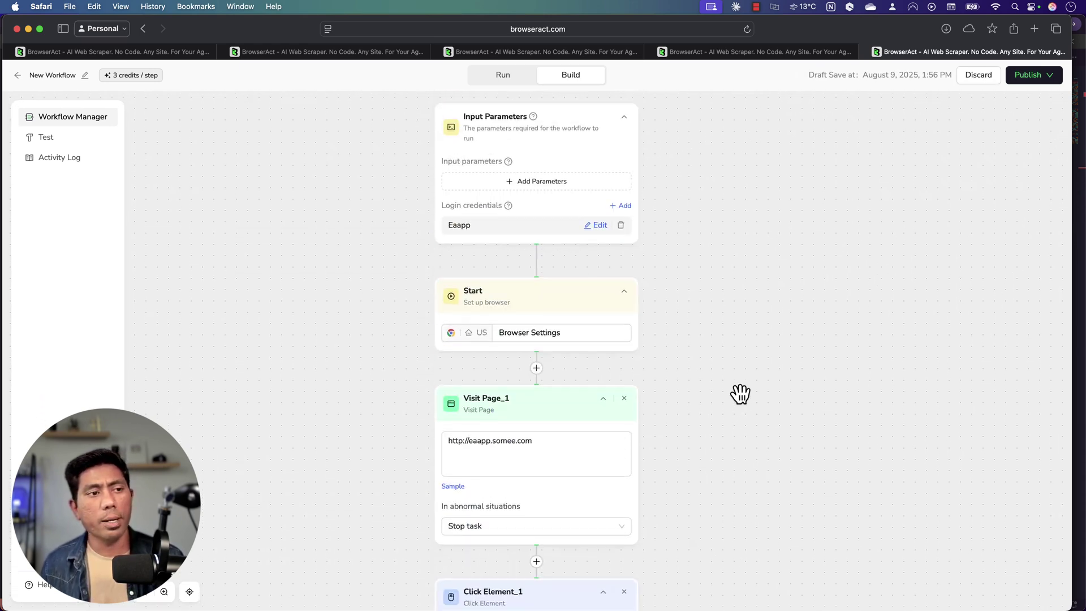
scroll(740, 395, "down", 12)
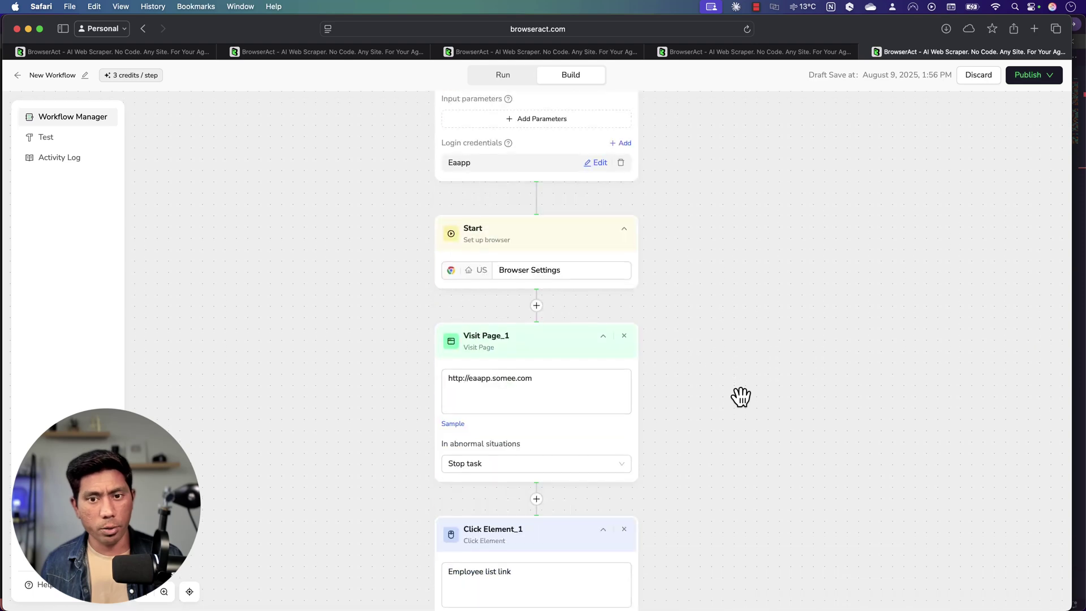
left_click(1034, 75)
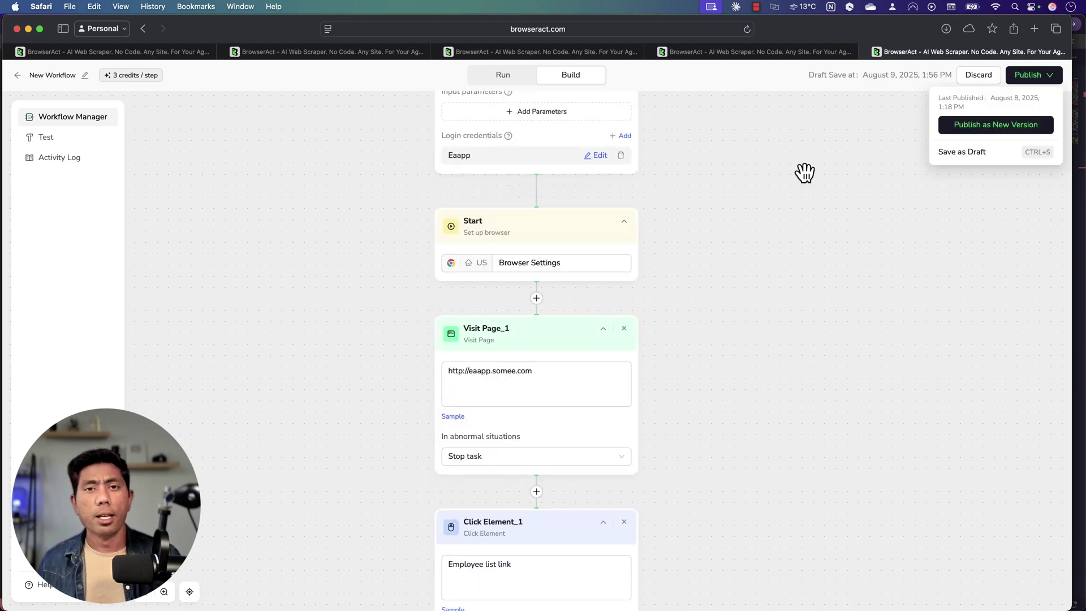